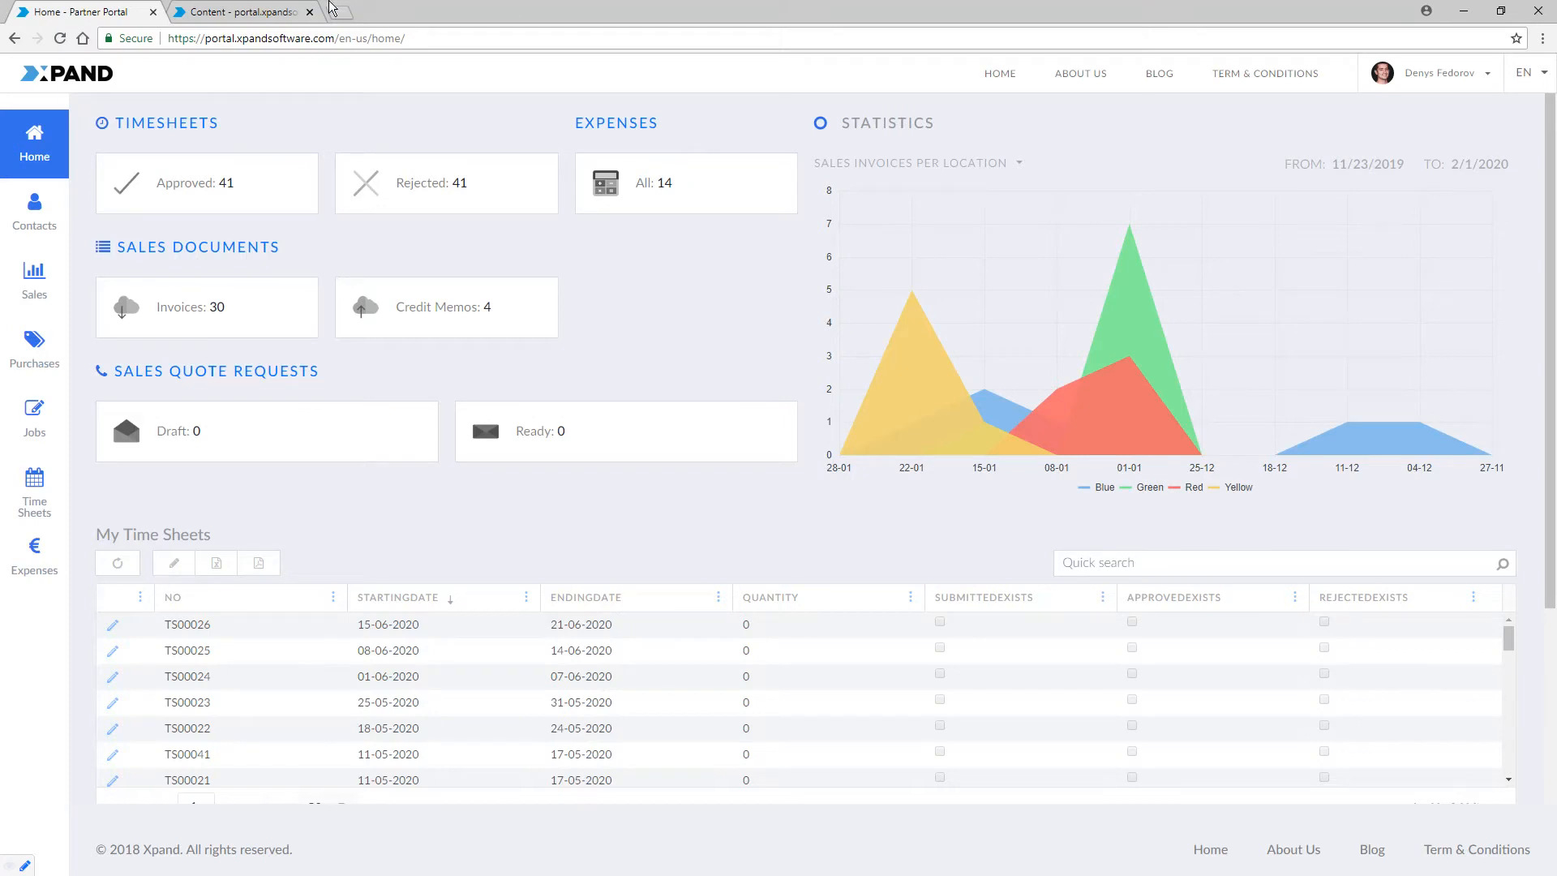
Switch to the content back office and create a cue tile named Quotes under the Home page's Tiles block.
click(273, 11)
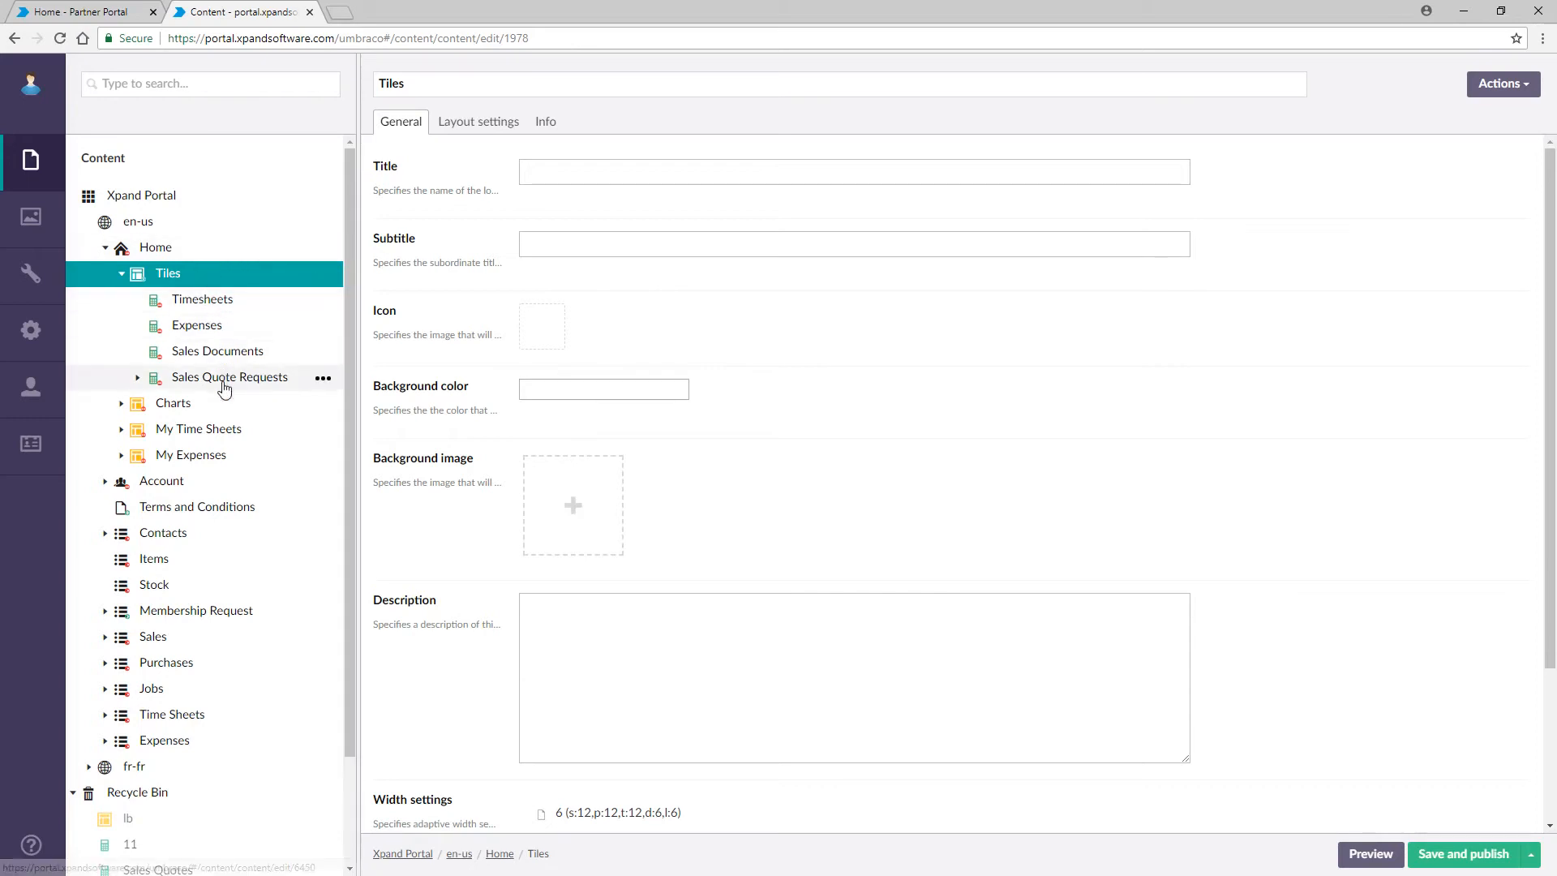
right_click(194, 281)
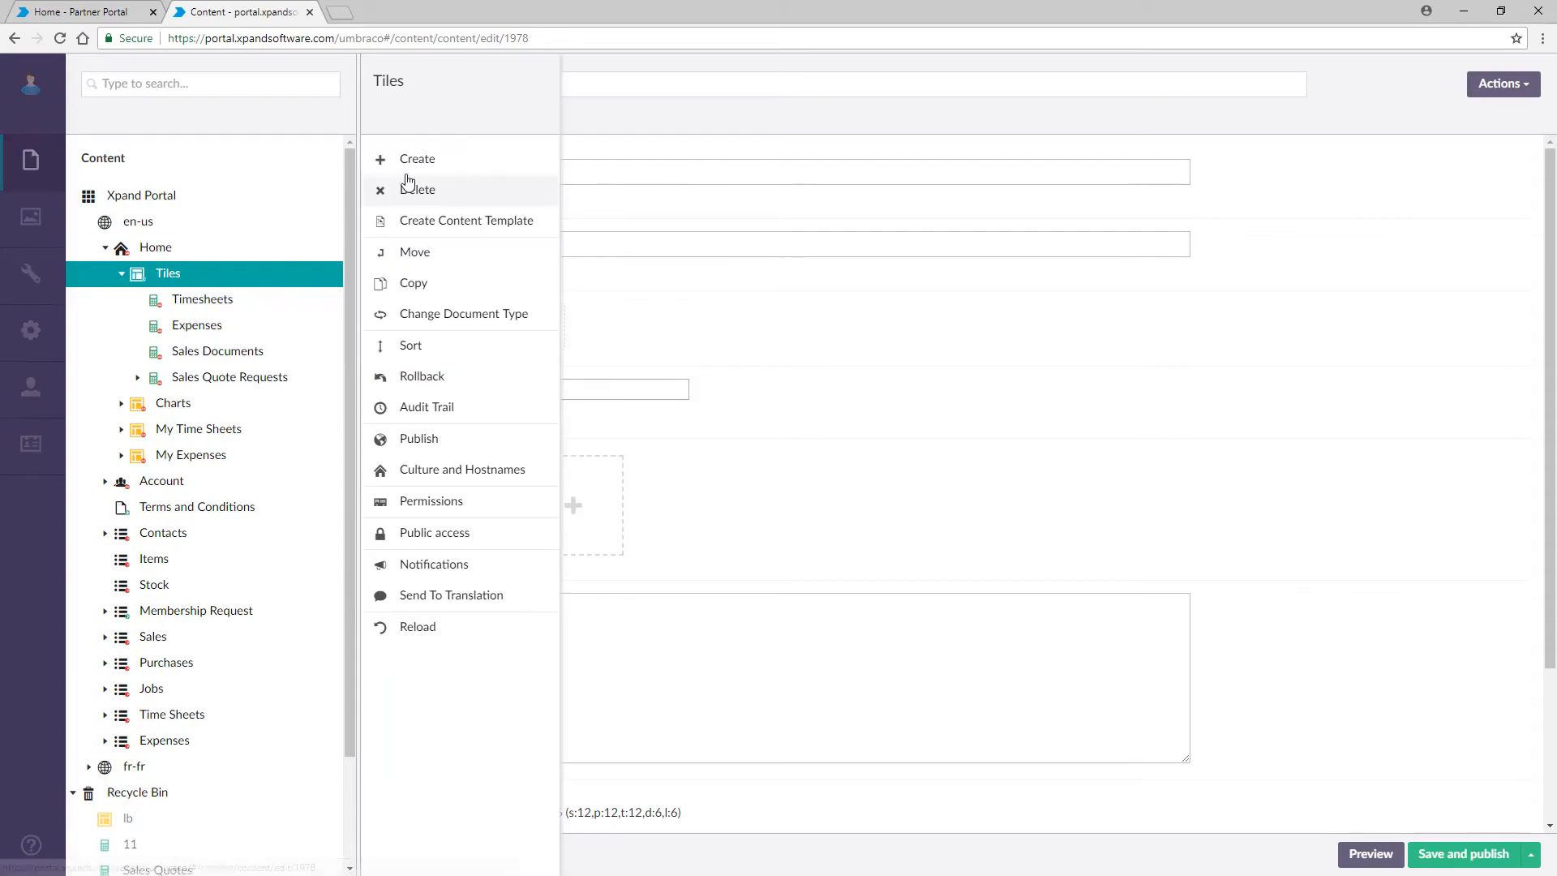
click(444, 159)
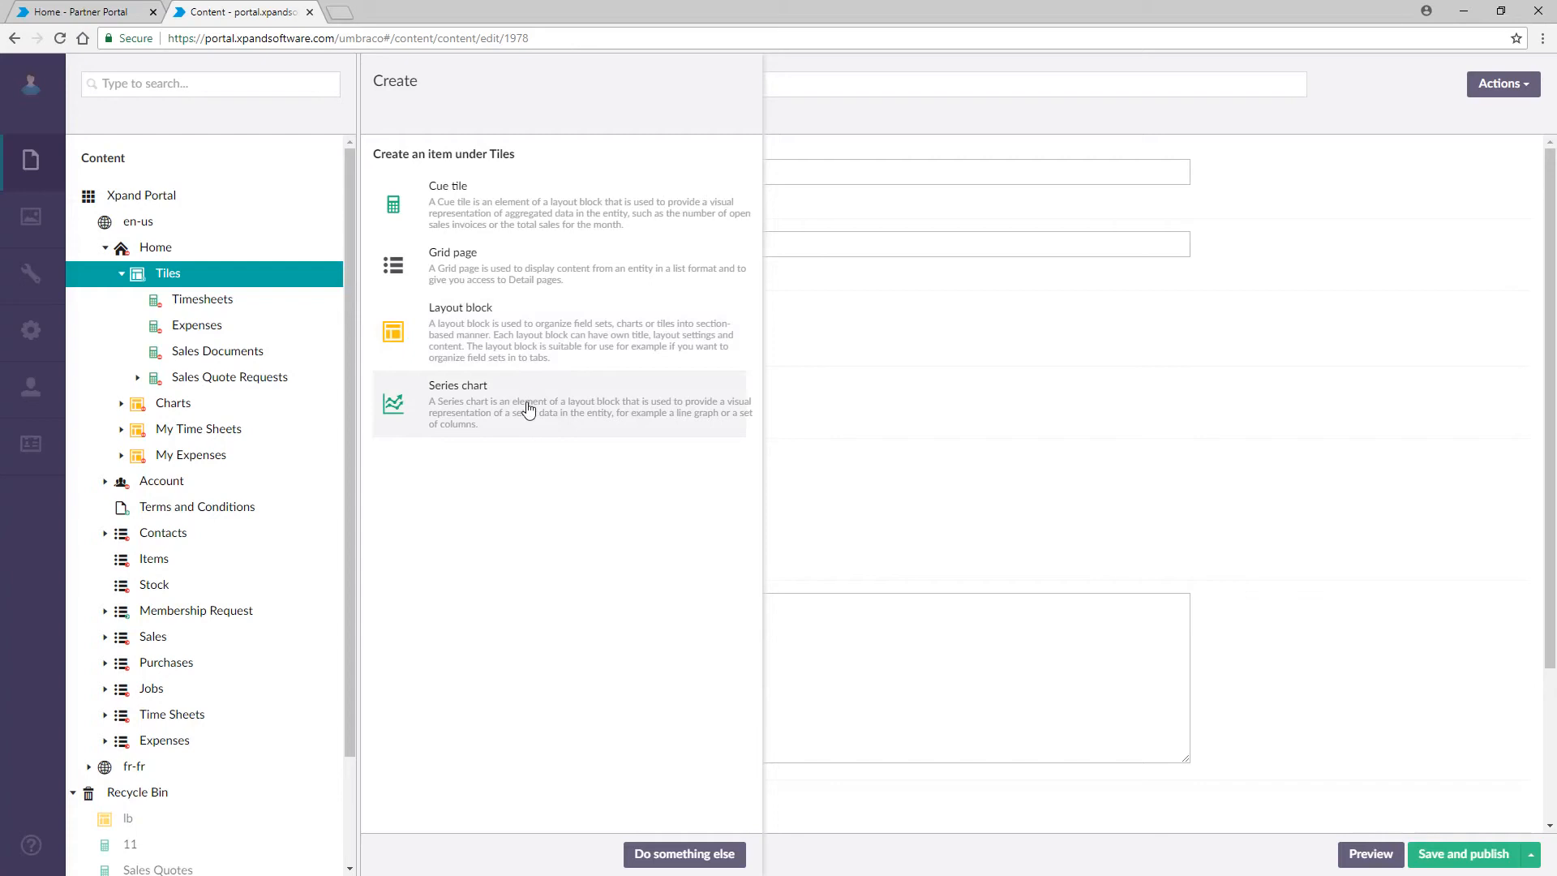
click(503, 207)
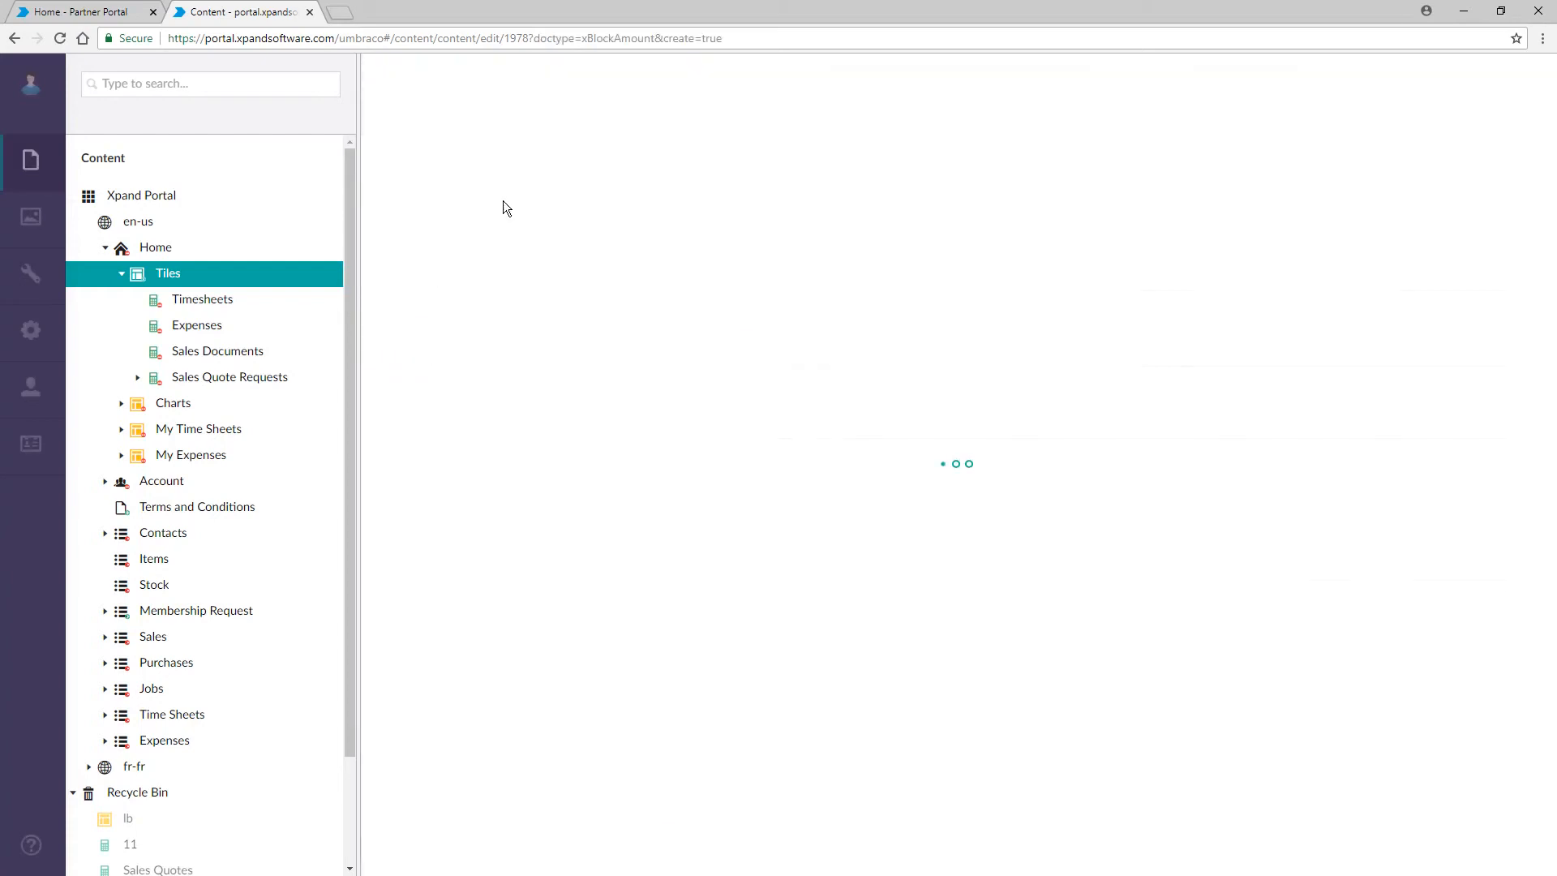
click(500, 85)
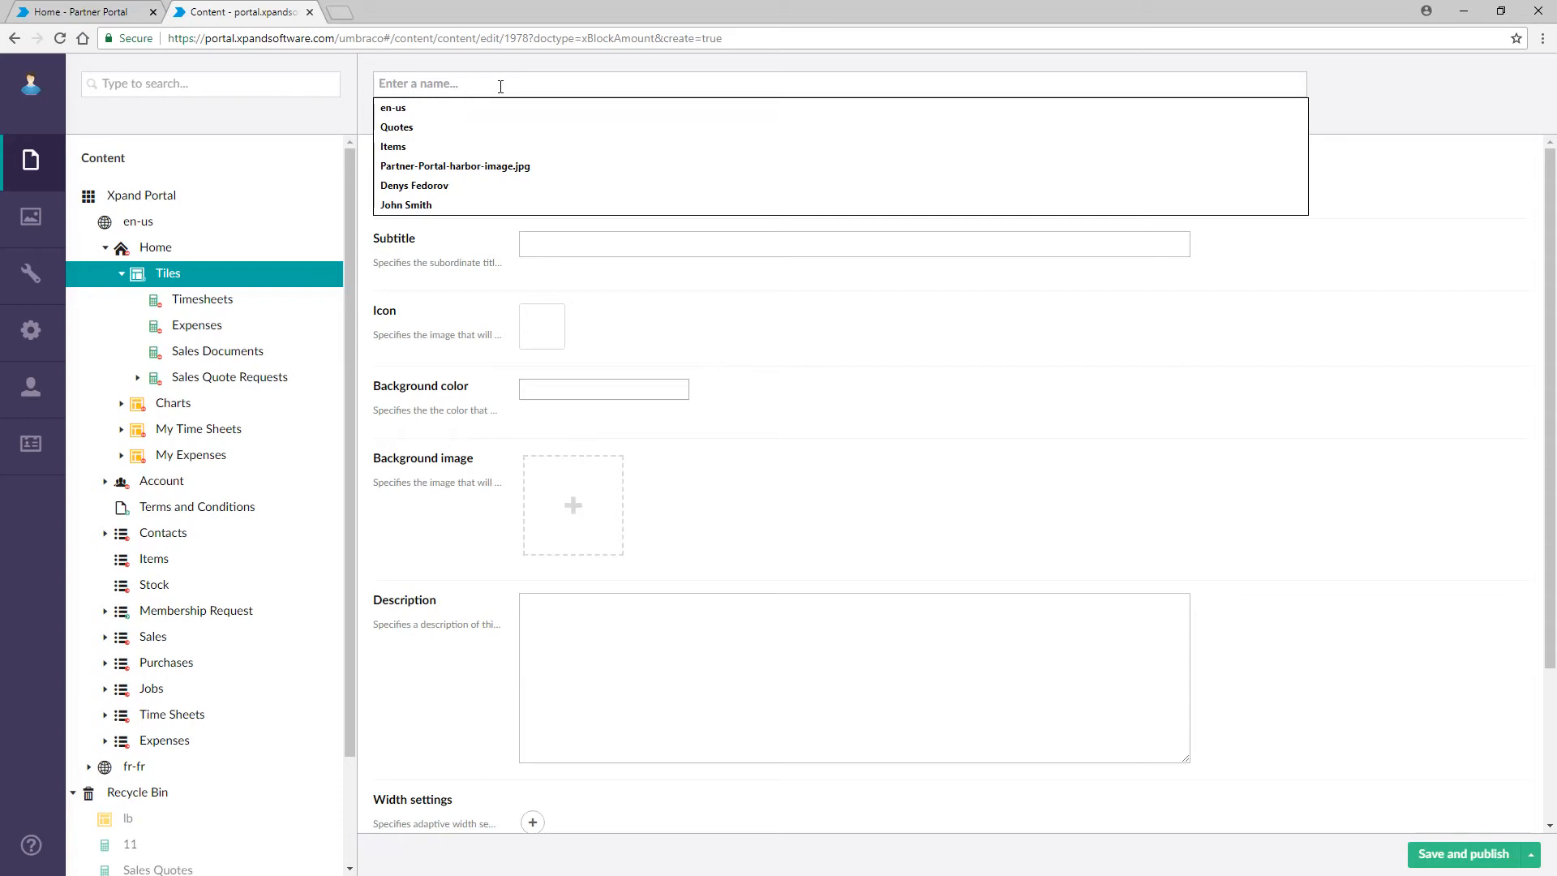
text(Q)
click(496, 109)
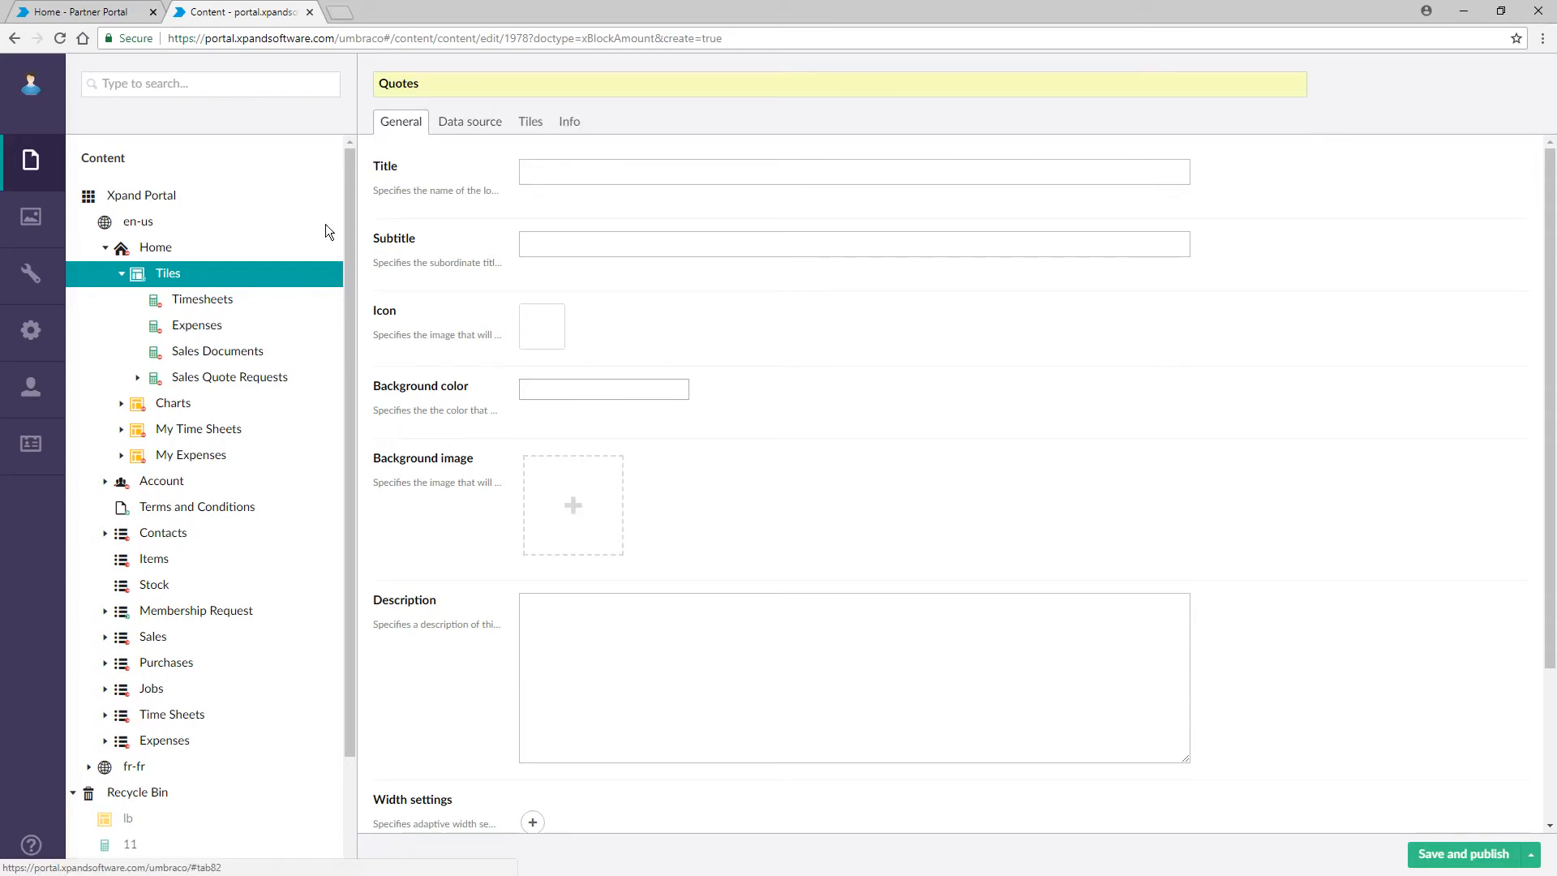
Give the Quotes cue tile the title Quotes and a blank-document icon from the Font Awesome set.
click(540, 173)
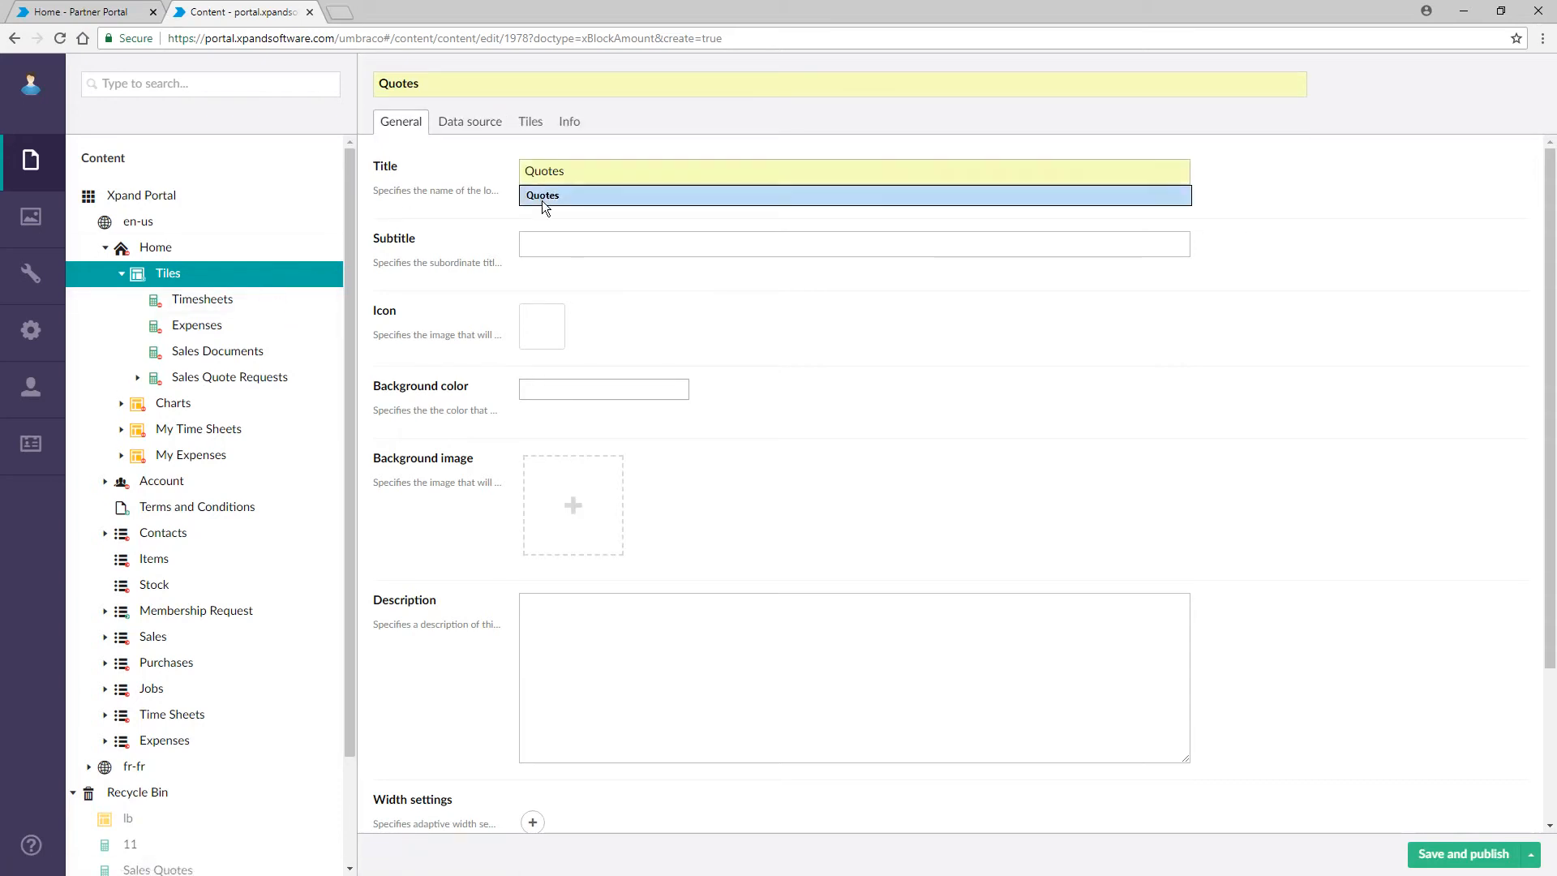
click(541, 199)
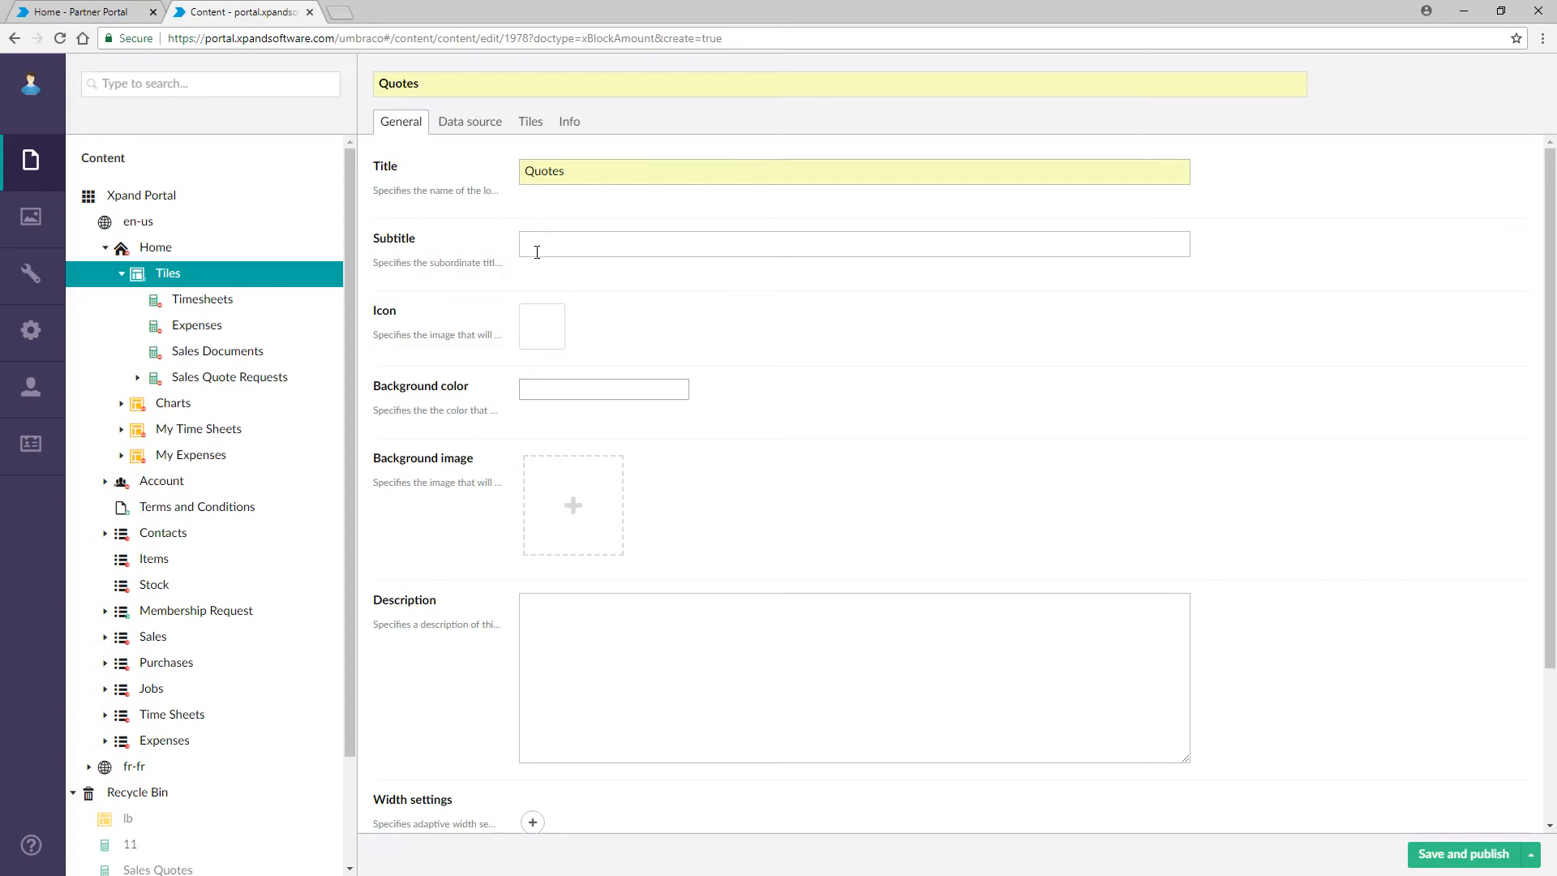
click(545, 340)
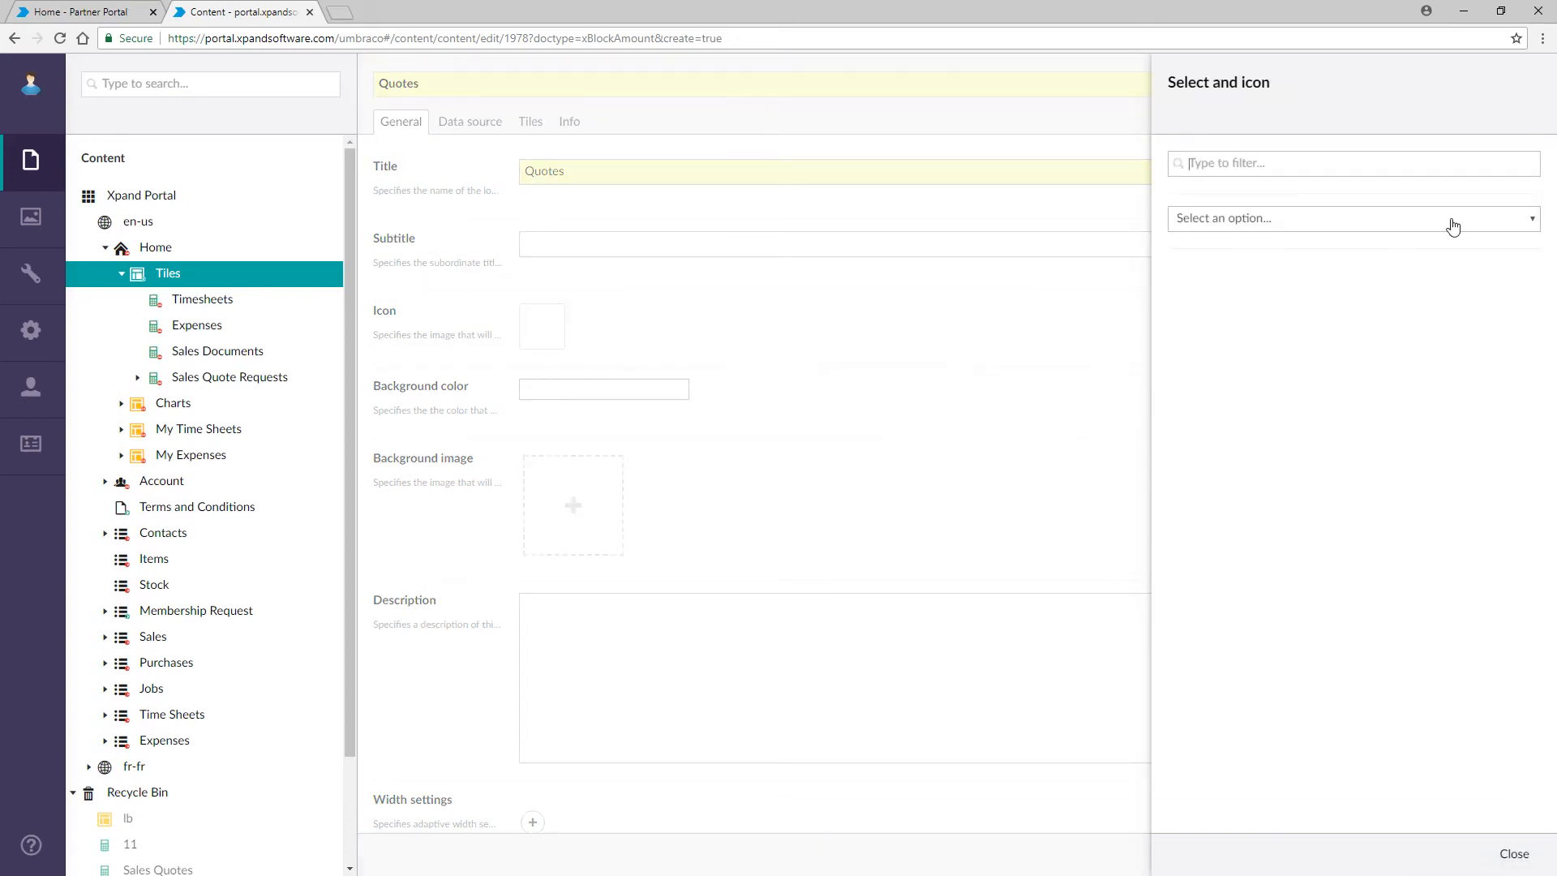
click(1494, 228)
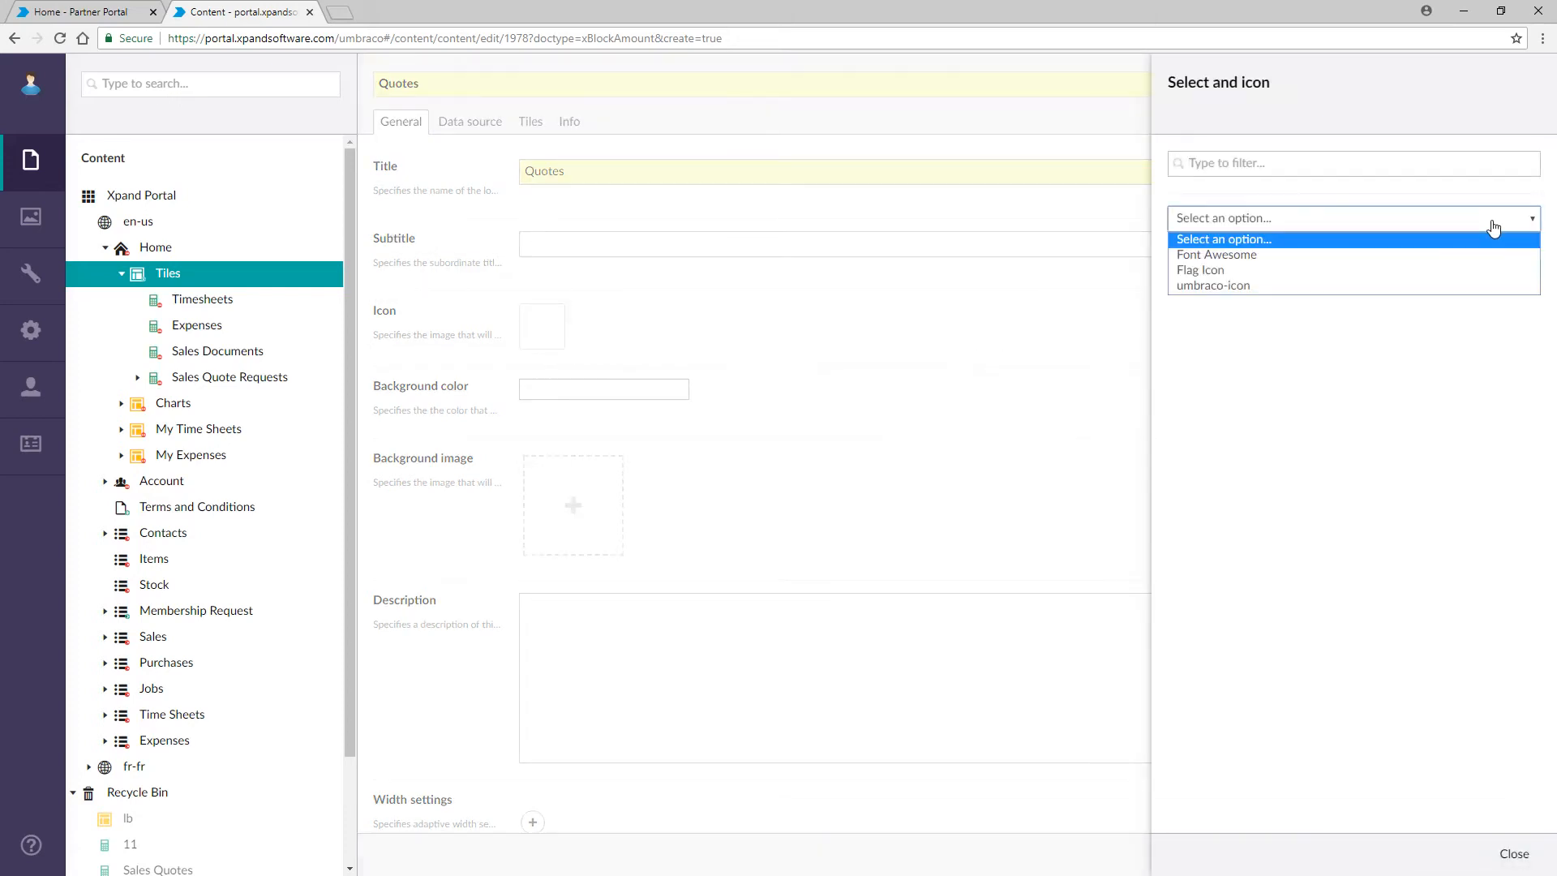
click(1392, 256)
click(1188, 431)
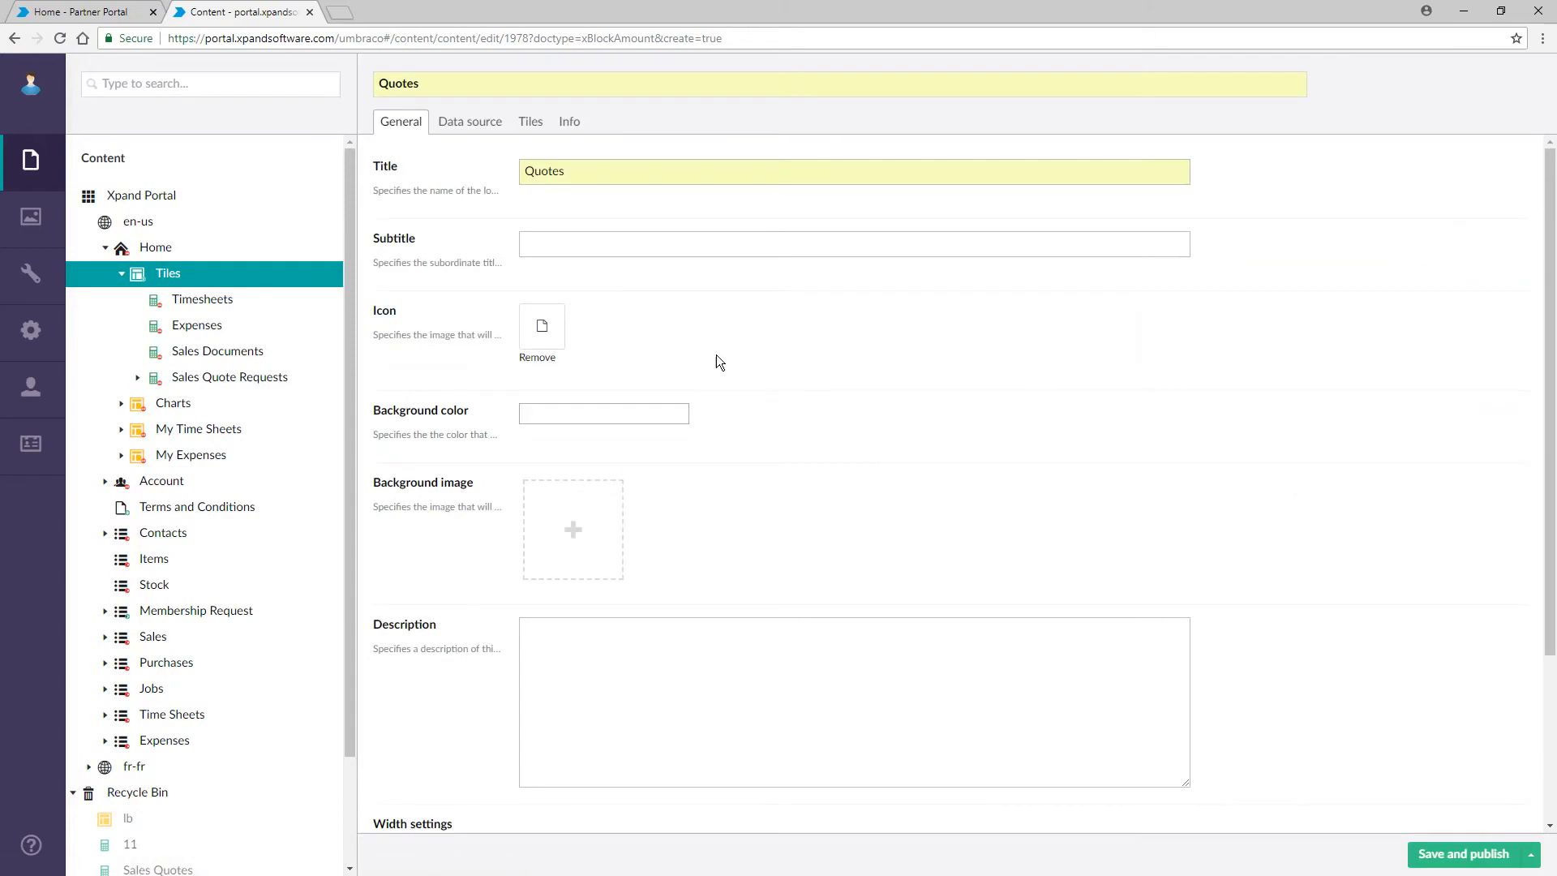
Set the Quotes cue tile's data source entity to SalesQuoteHeader, and save and publish it.
click(474, 119)
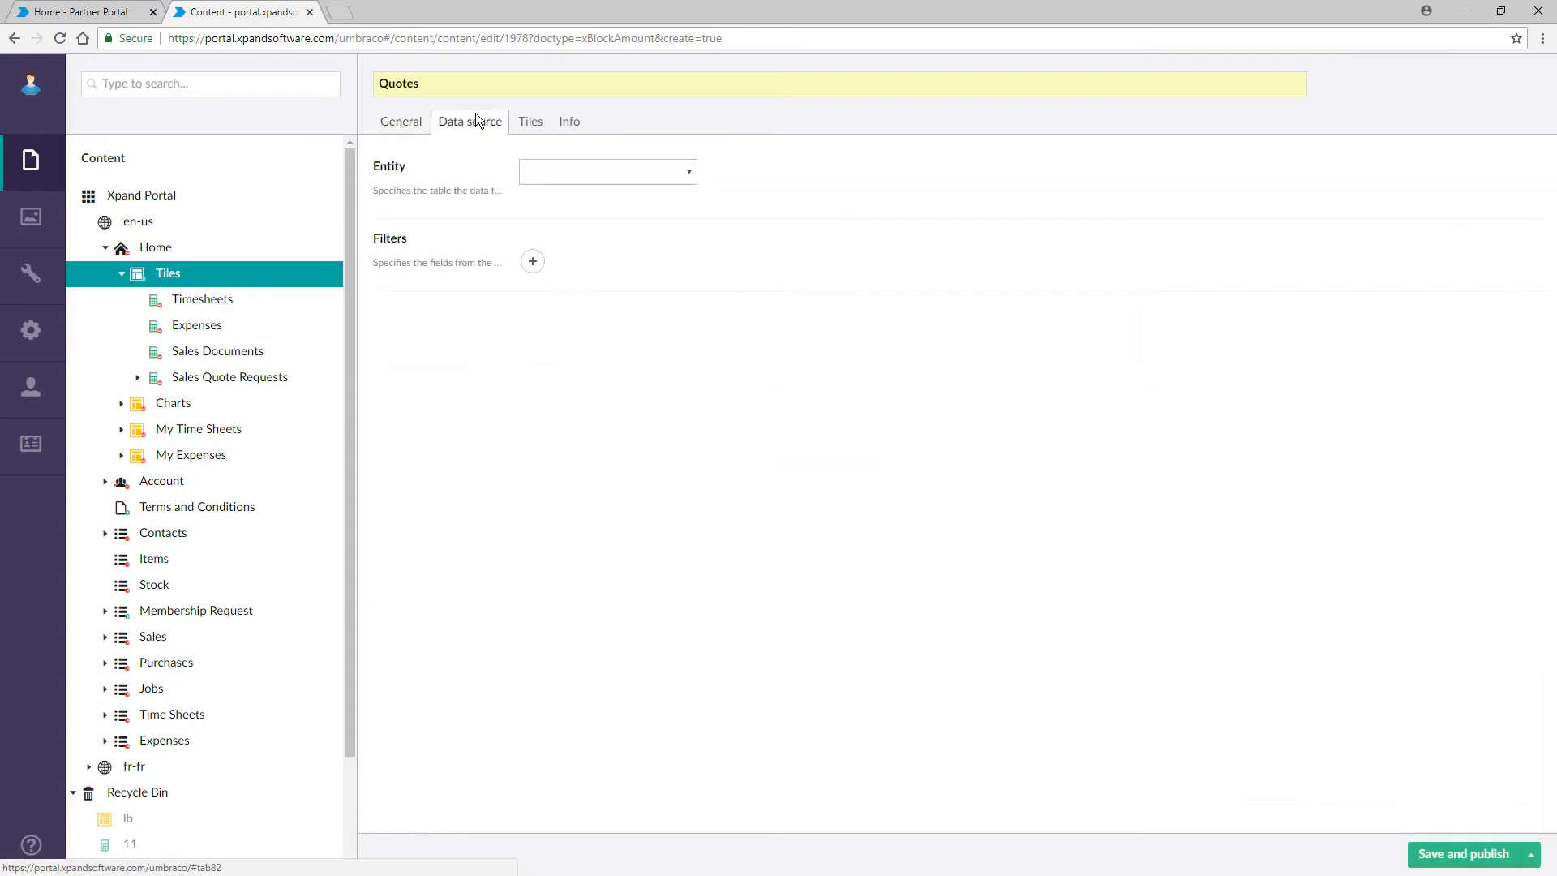
click(688, 173)
drag(681, 200, 691, 353)
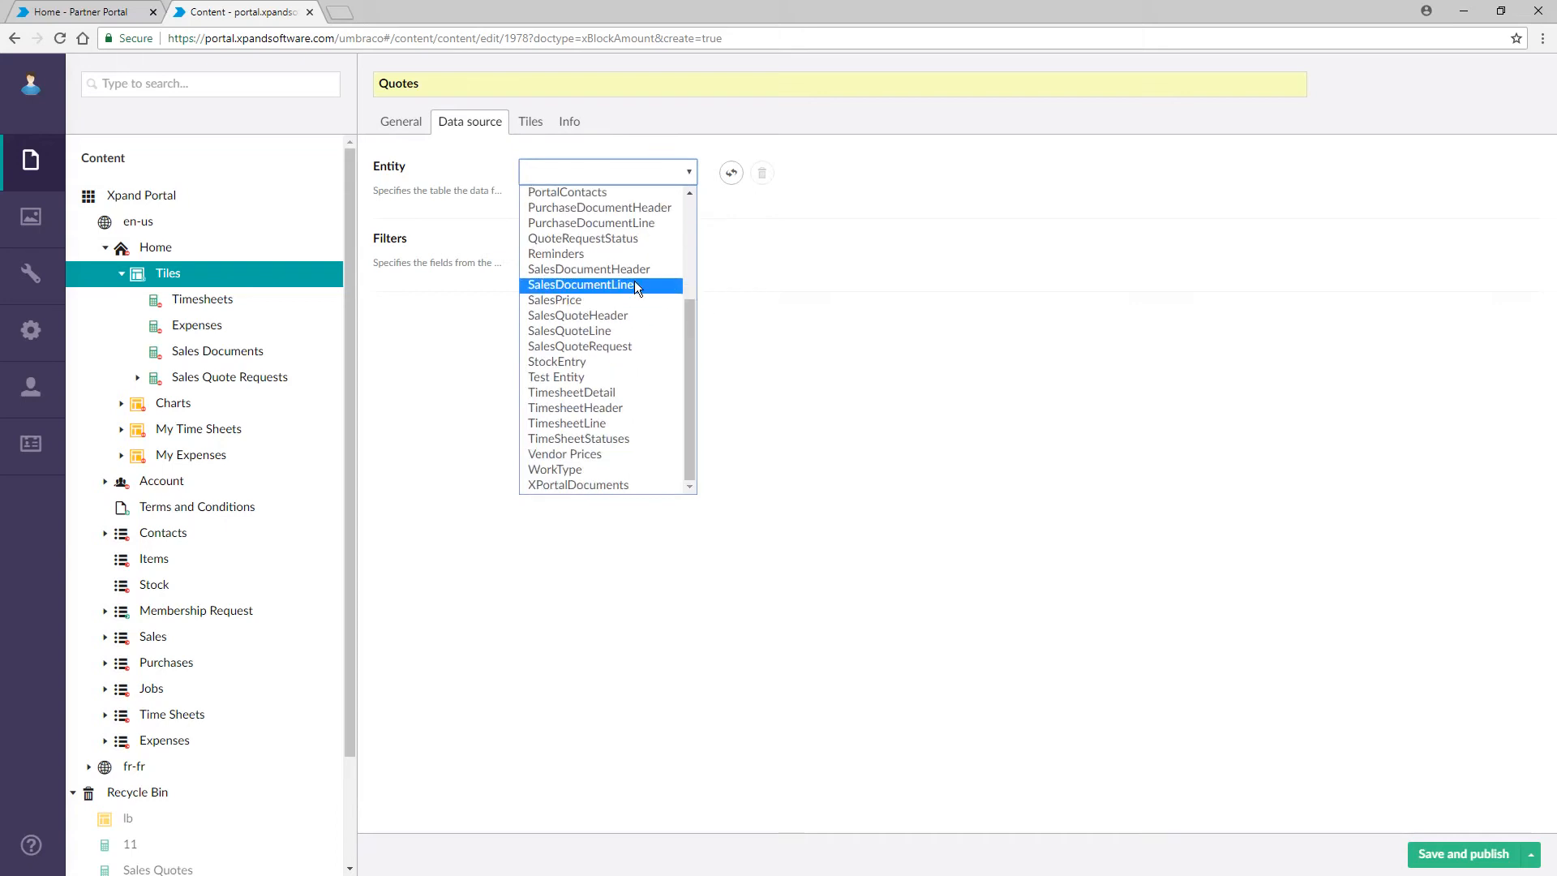
click(626, 312)
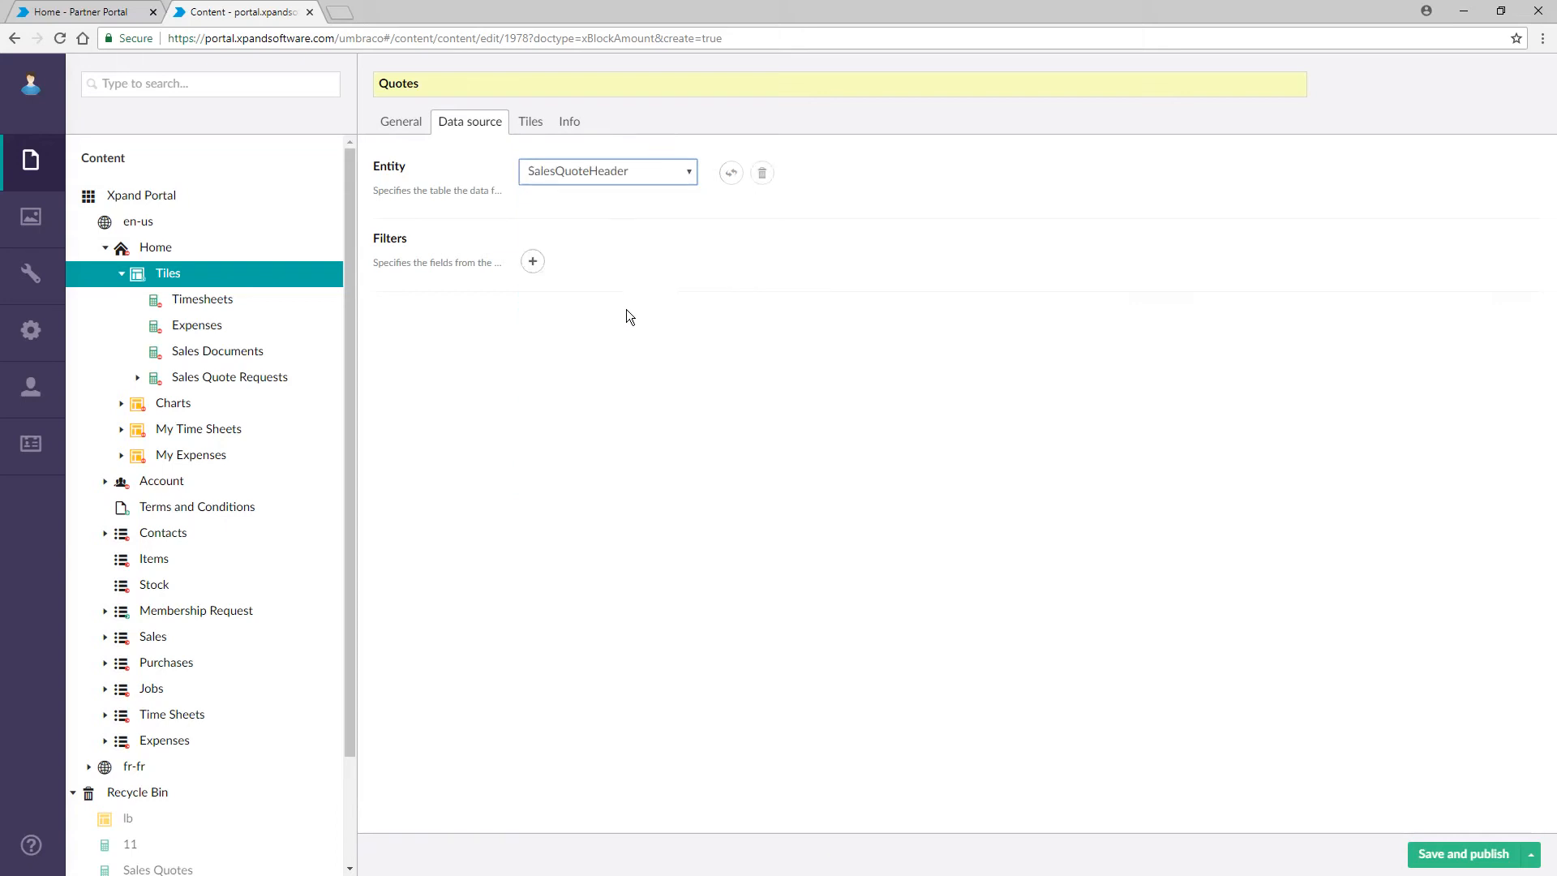
click(398, 128)
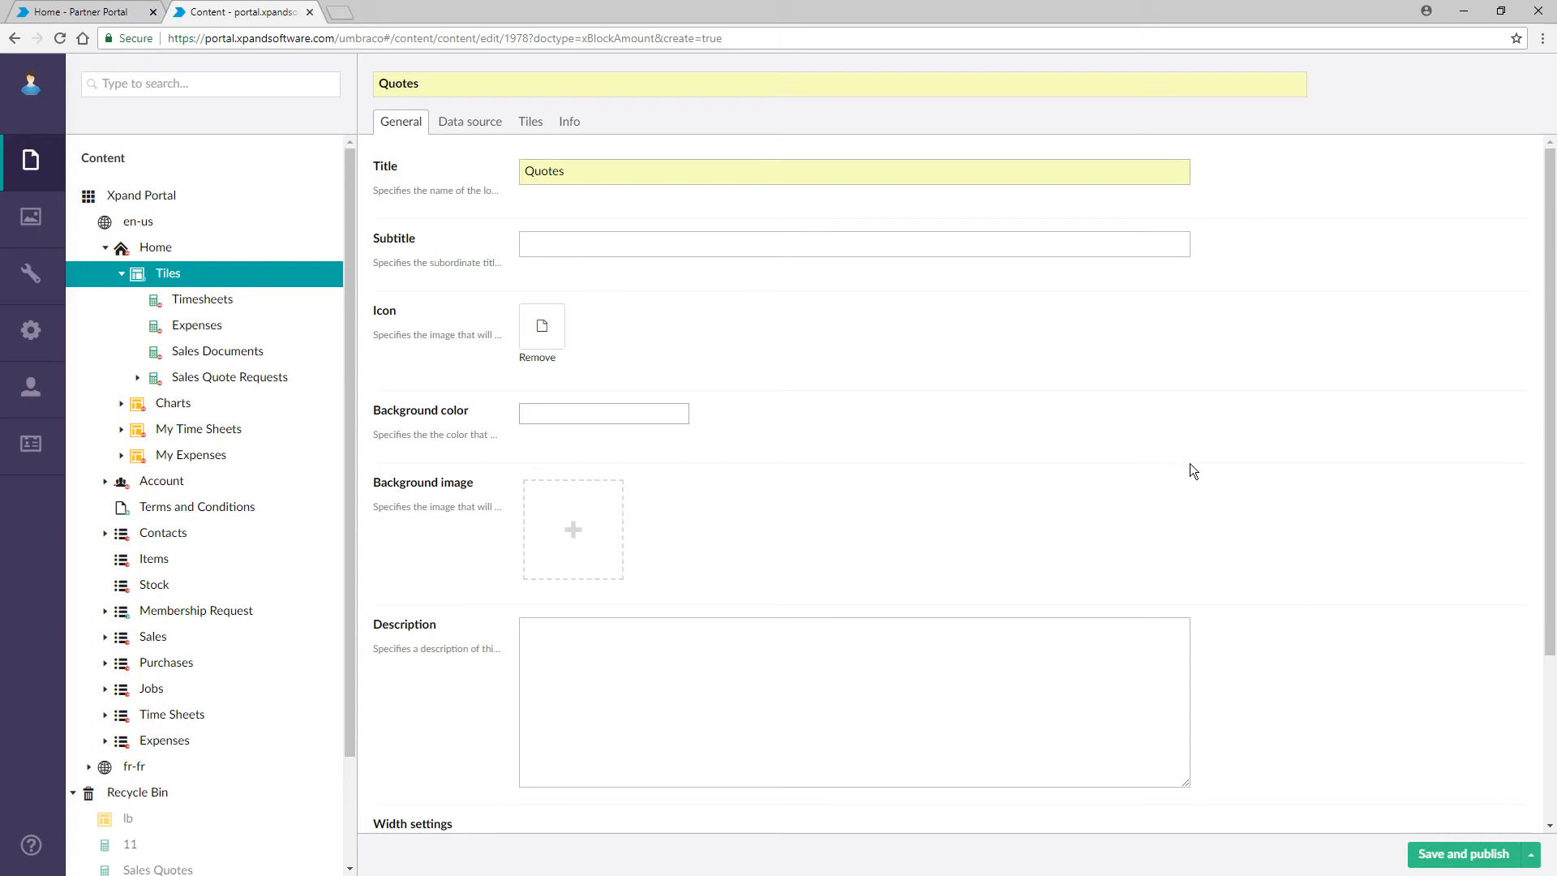
click(1463, 853)
Reload the portal home page and examine the Quotes heading below Sales Quote Requests.
click(69, 12)
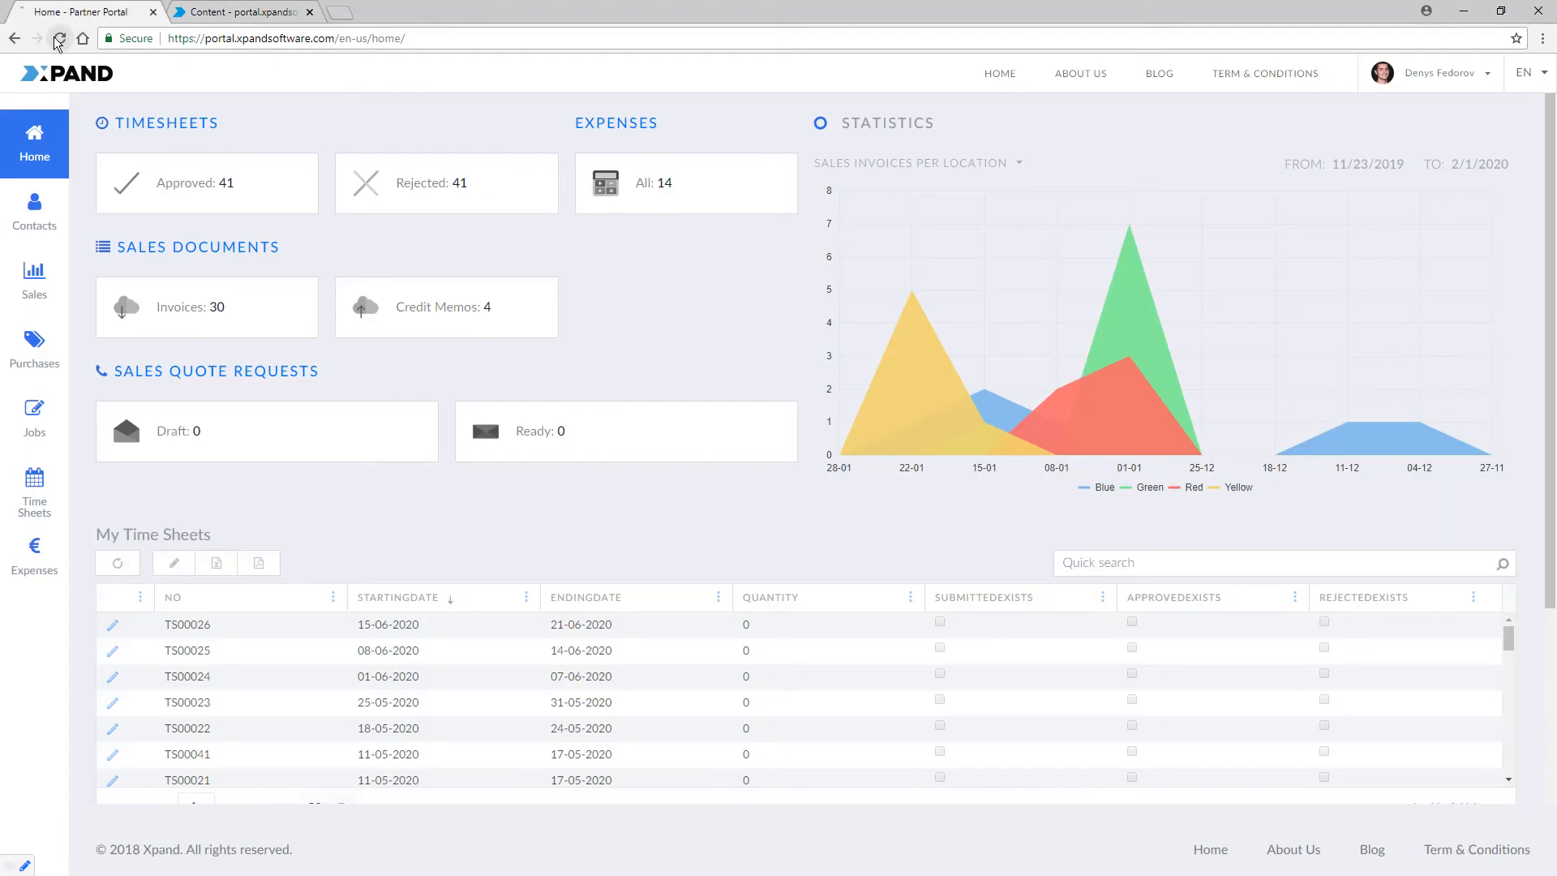
click(59, 38)
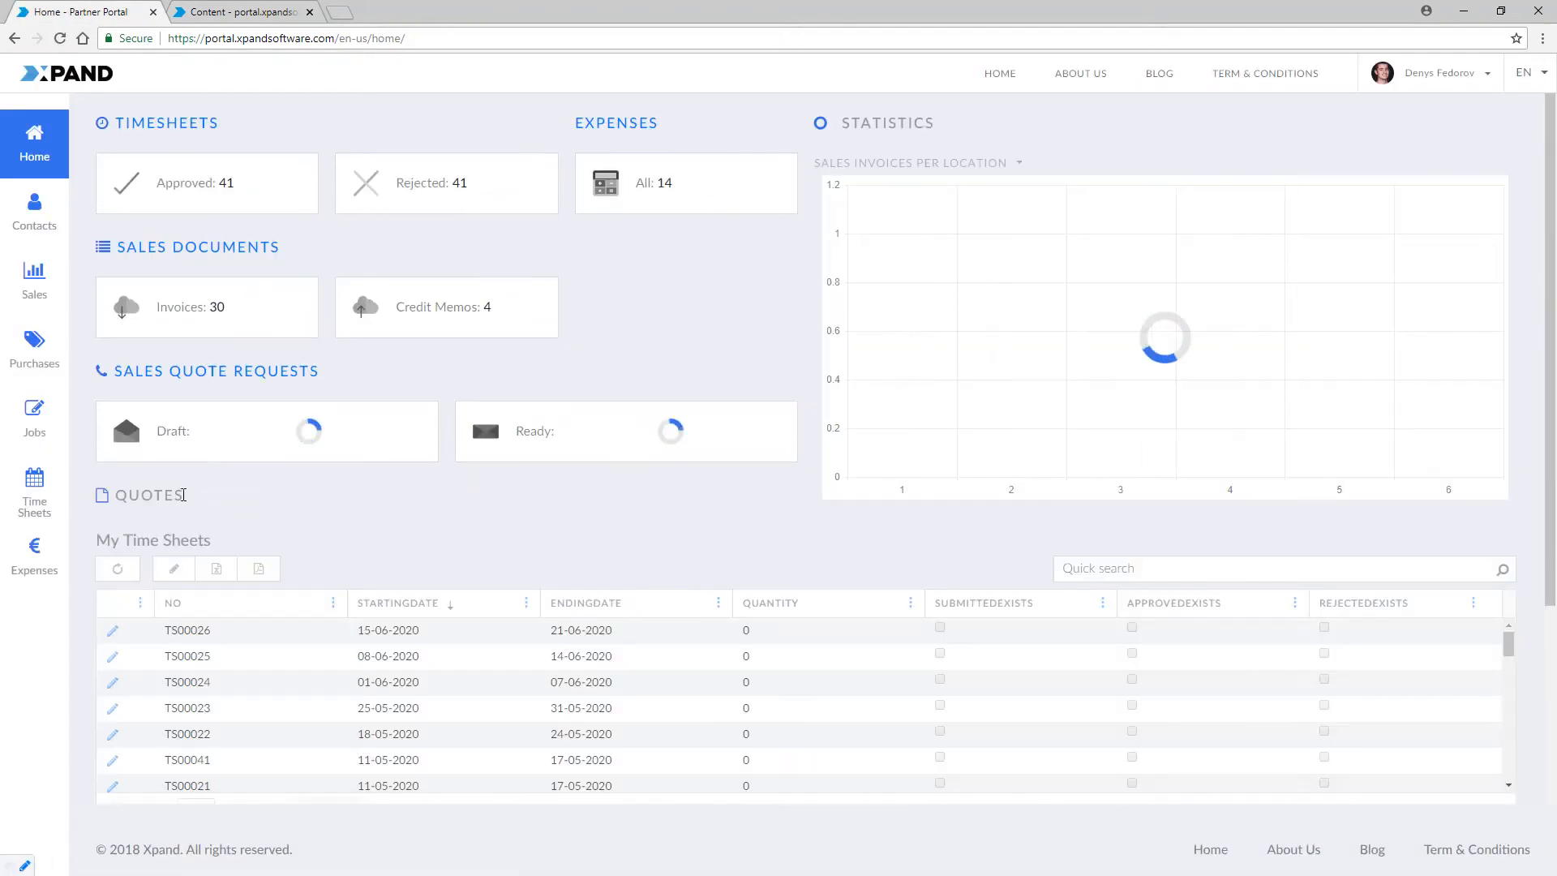
drag(183, 495, 117, 492)
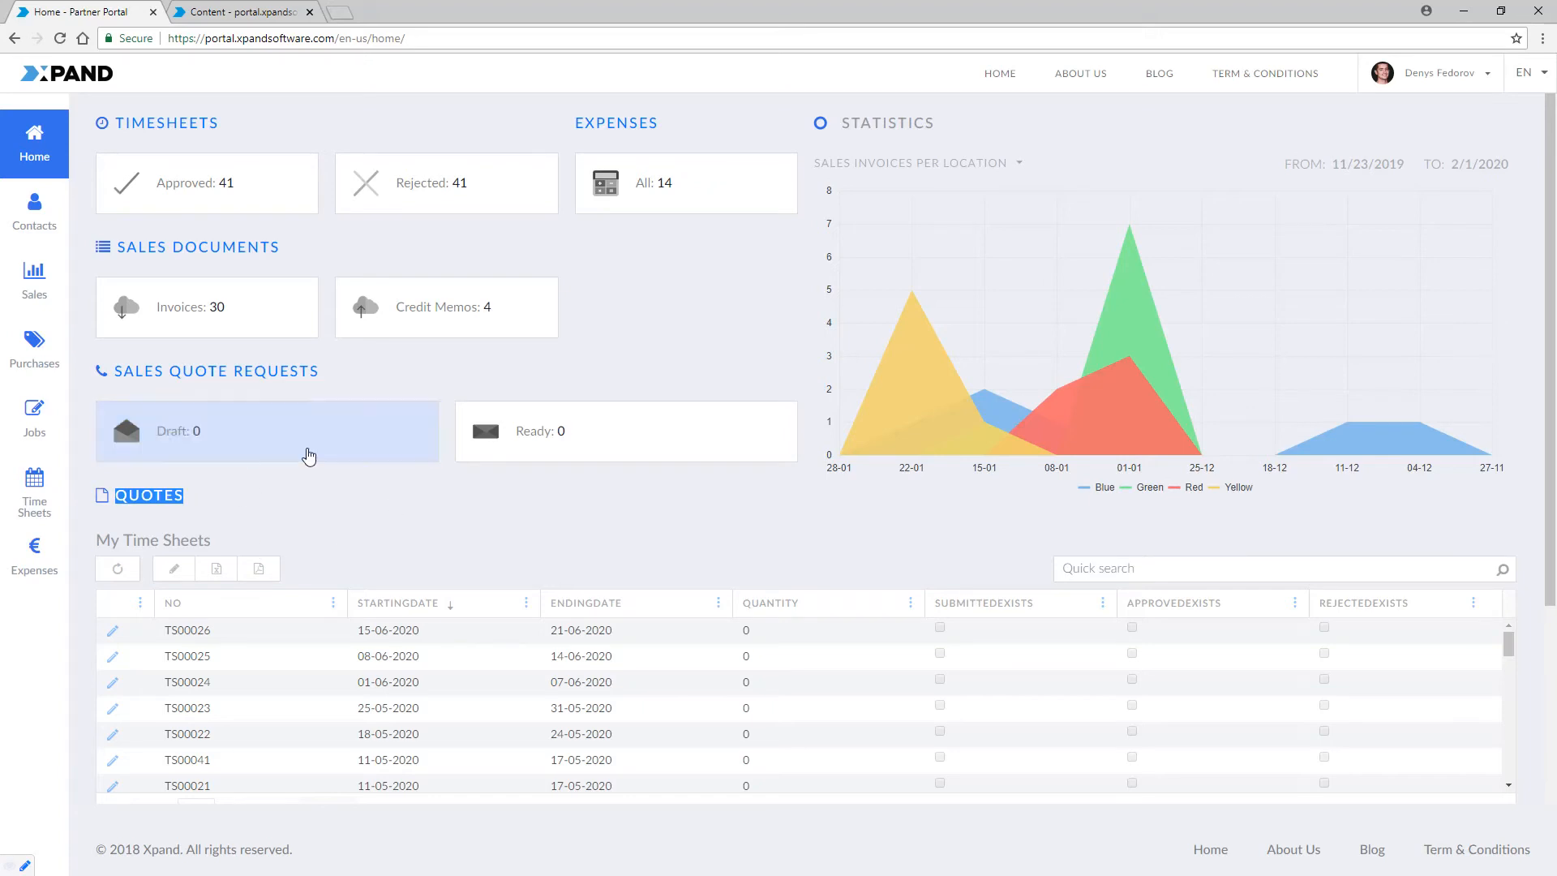
Add a tile to the Quotes cue tile's setup in the back office and title it "Sales quotes:".
click(239, 11)
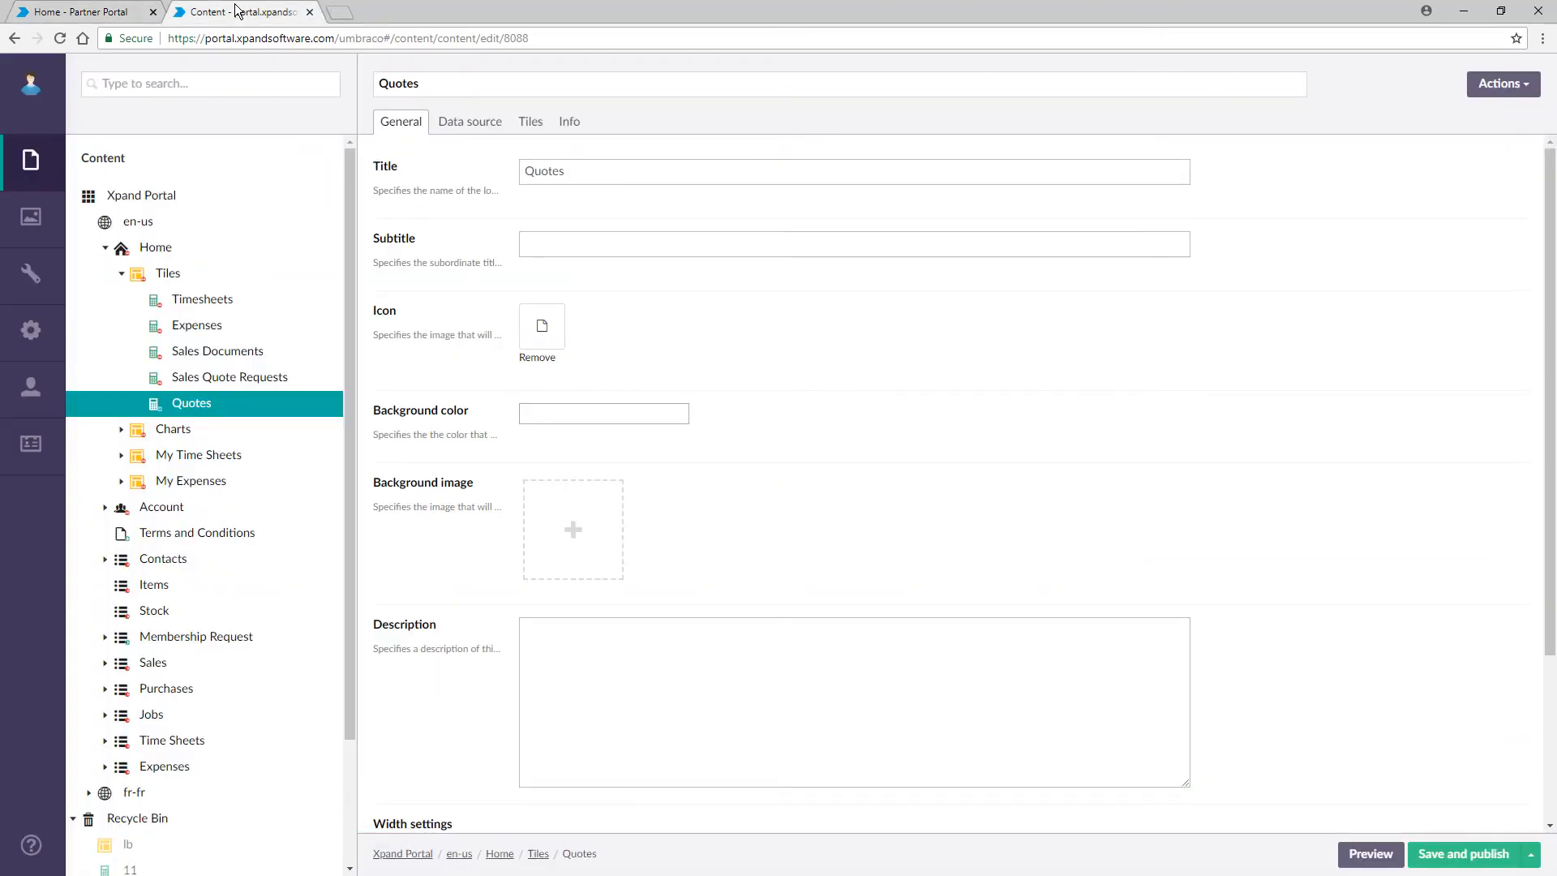
click(531, 121)
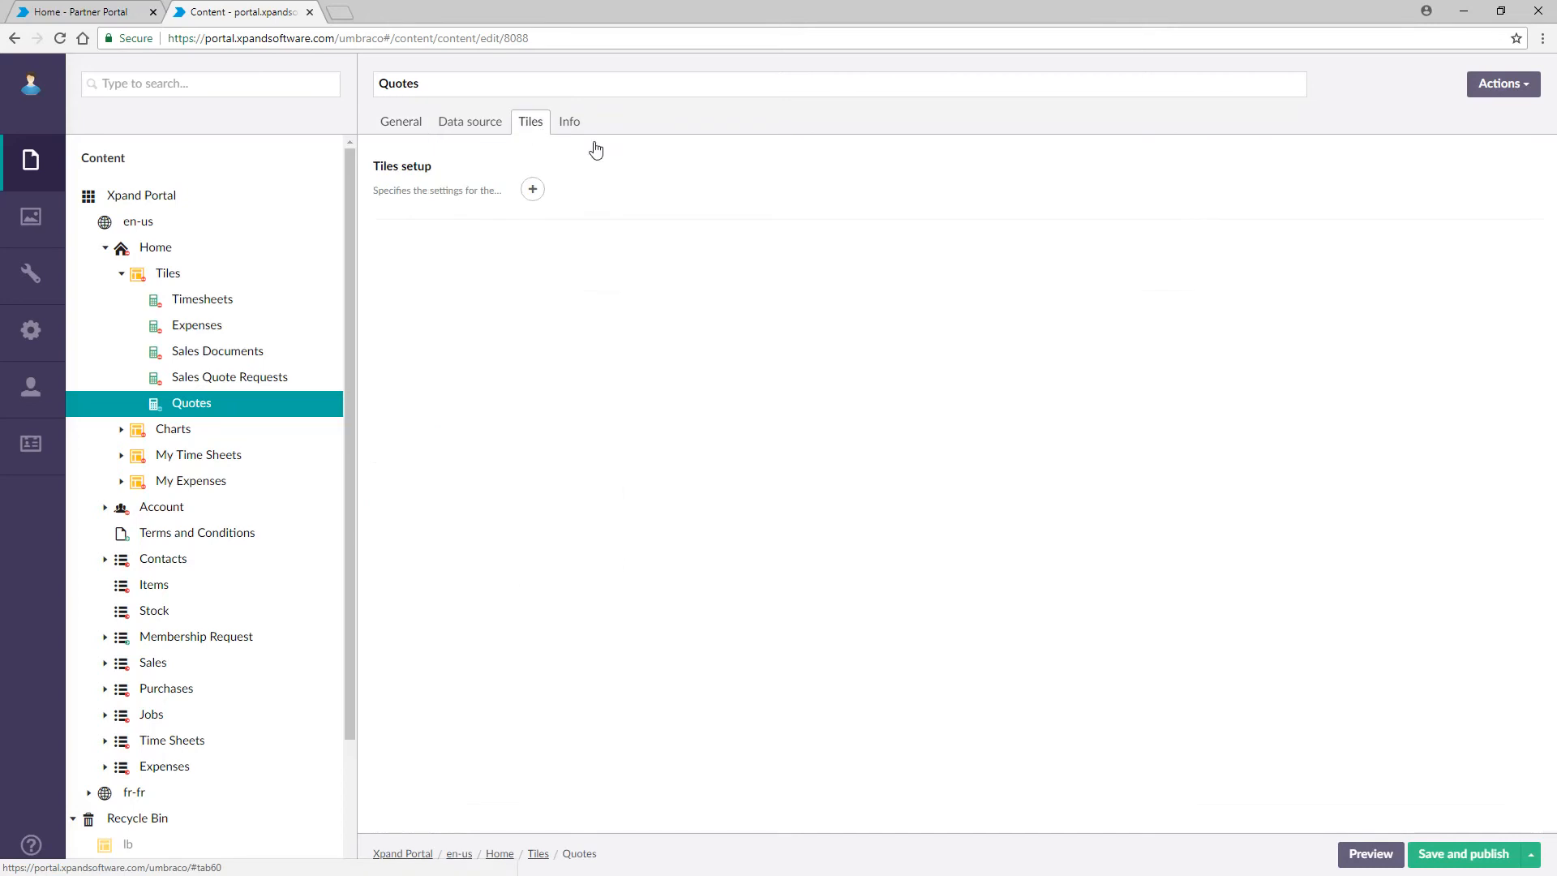
click(533, 190)
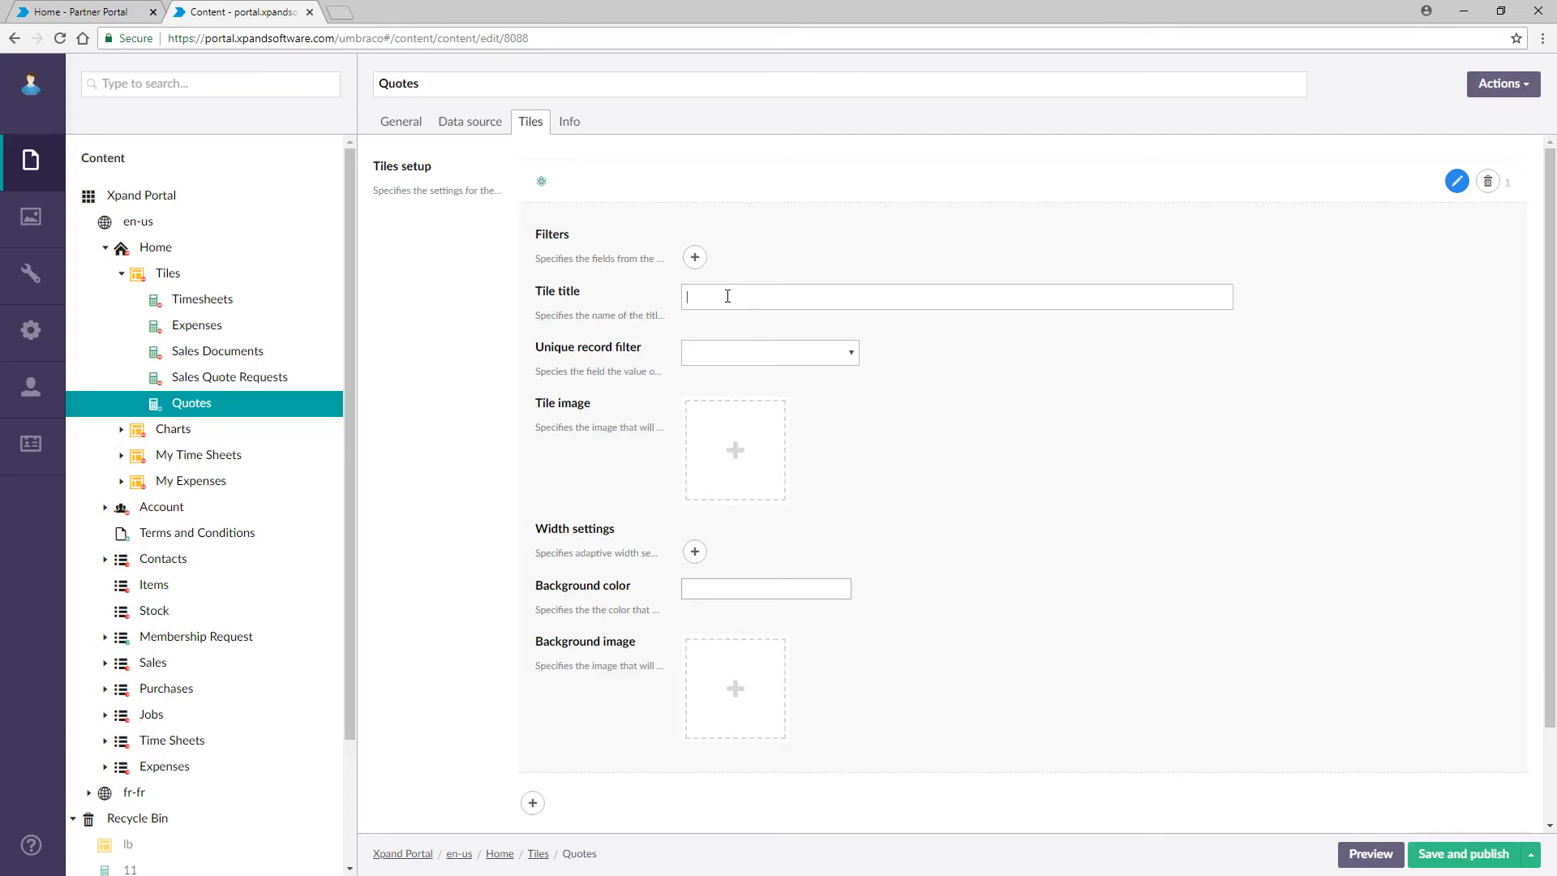
text(Sales quotes:)
Set the Sales quotes tile's image to Notes.png from the Basic media folder.
click(767, 476)
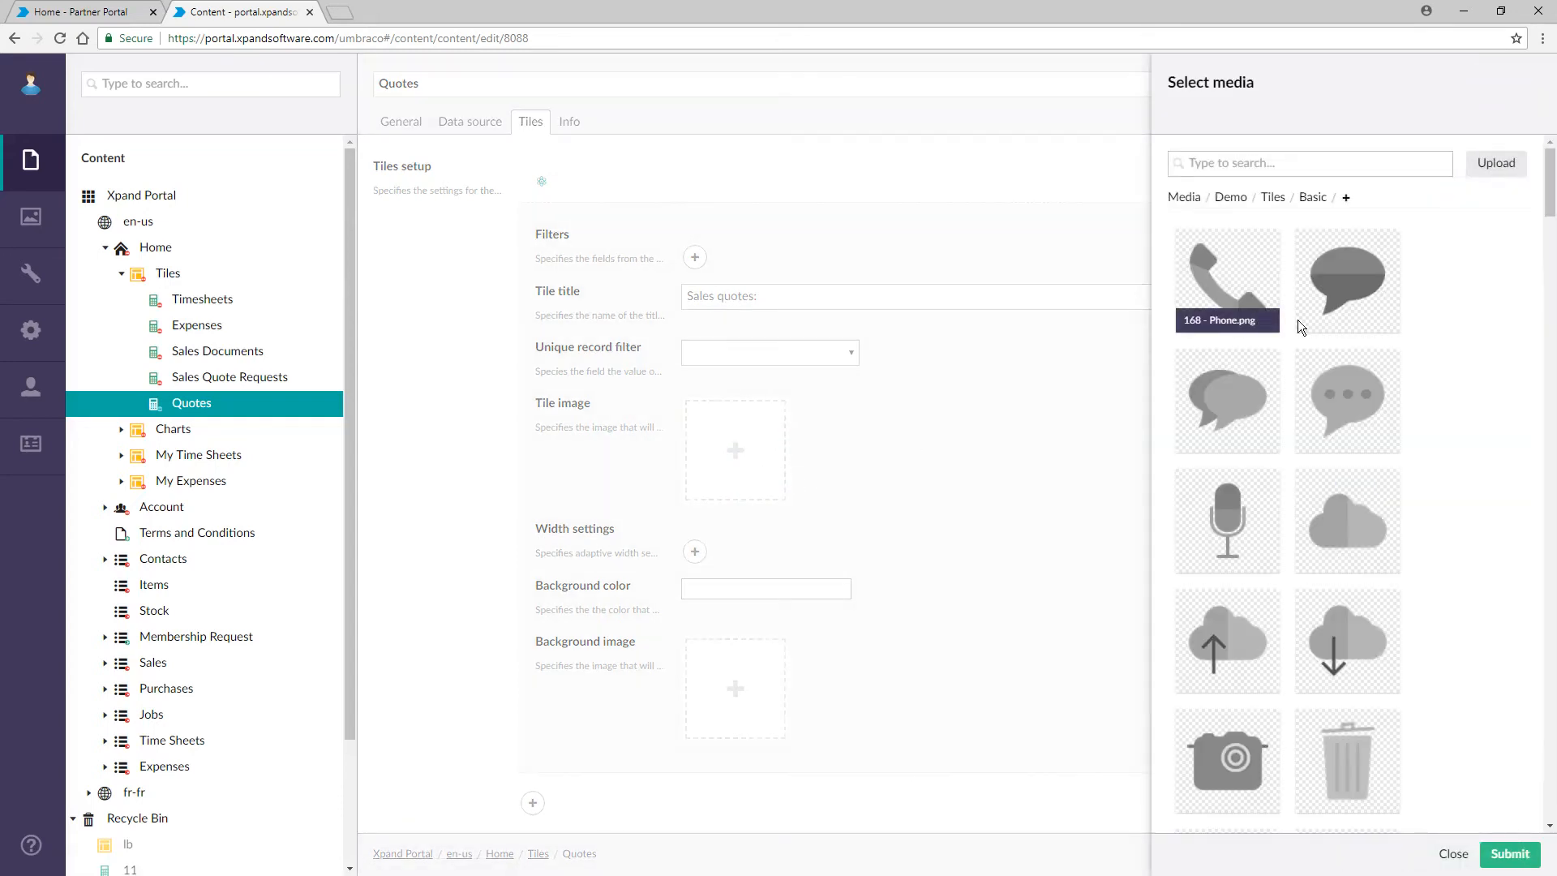
scroll(1554, 386, down, 5)
scroll(1553, 387, down, 15)
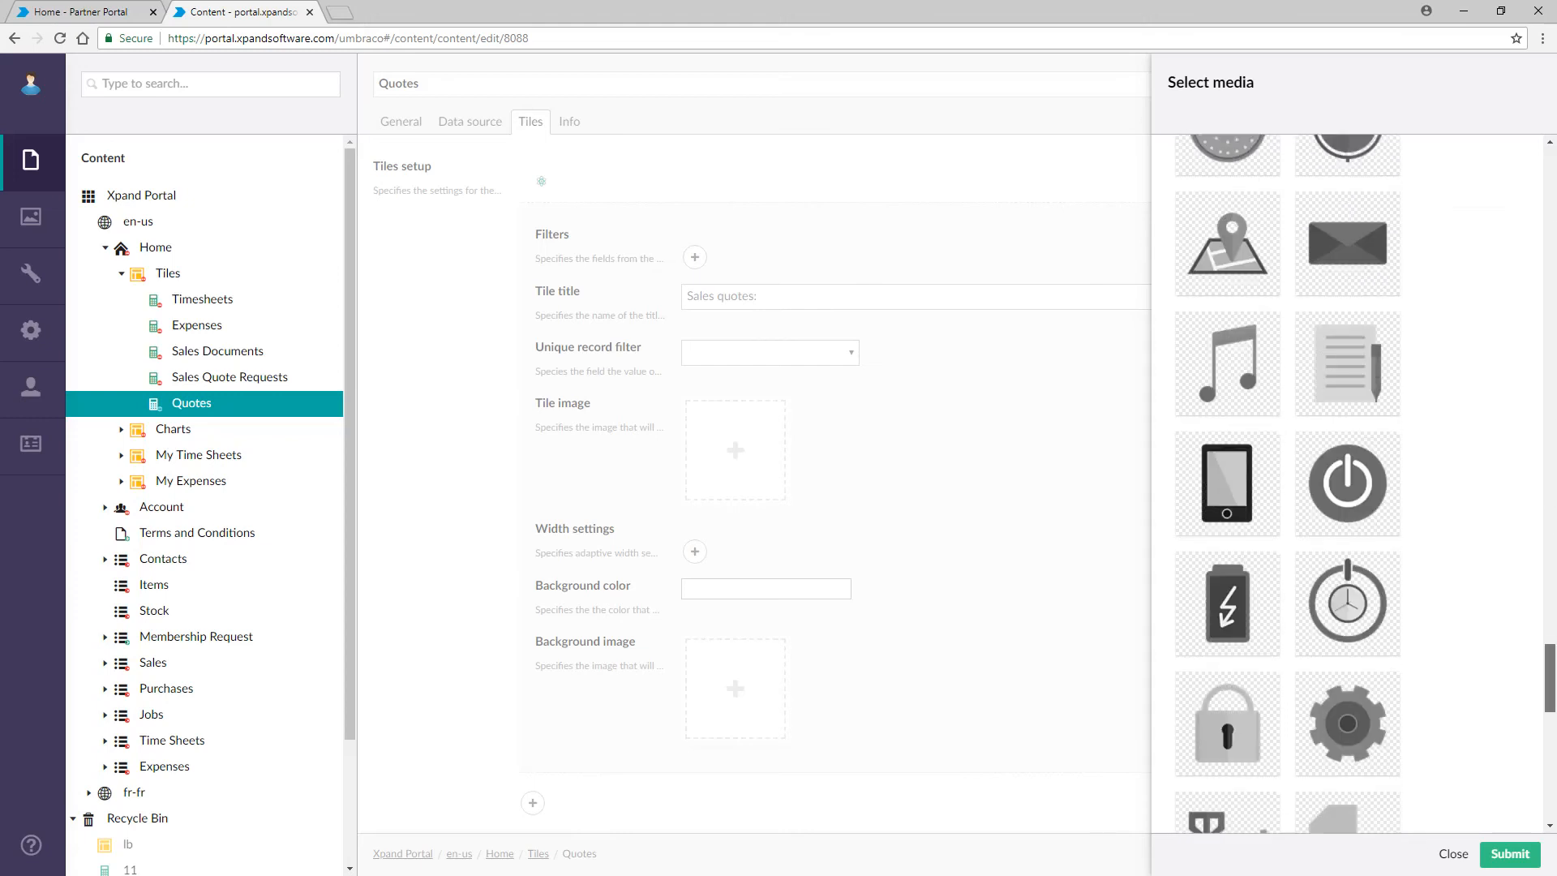
click(1369, 367)
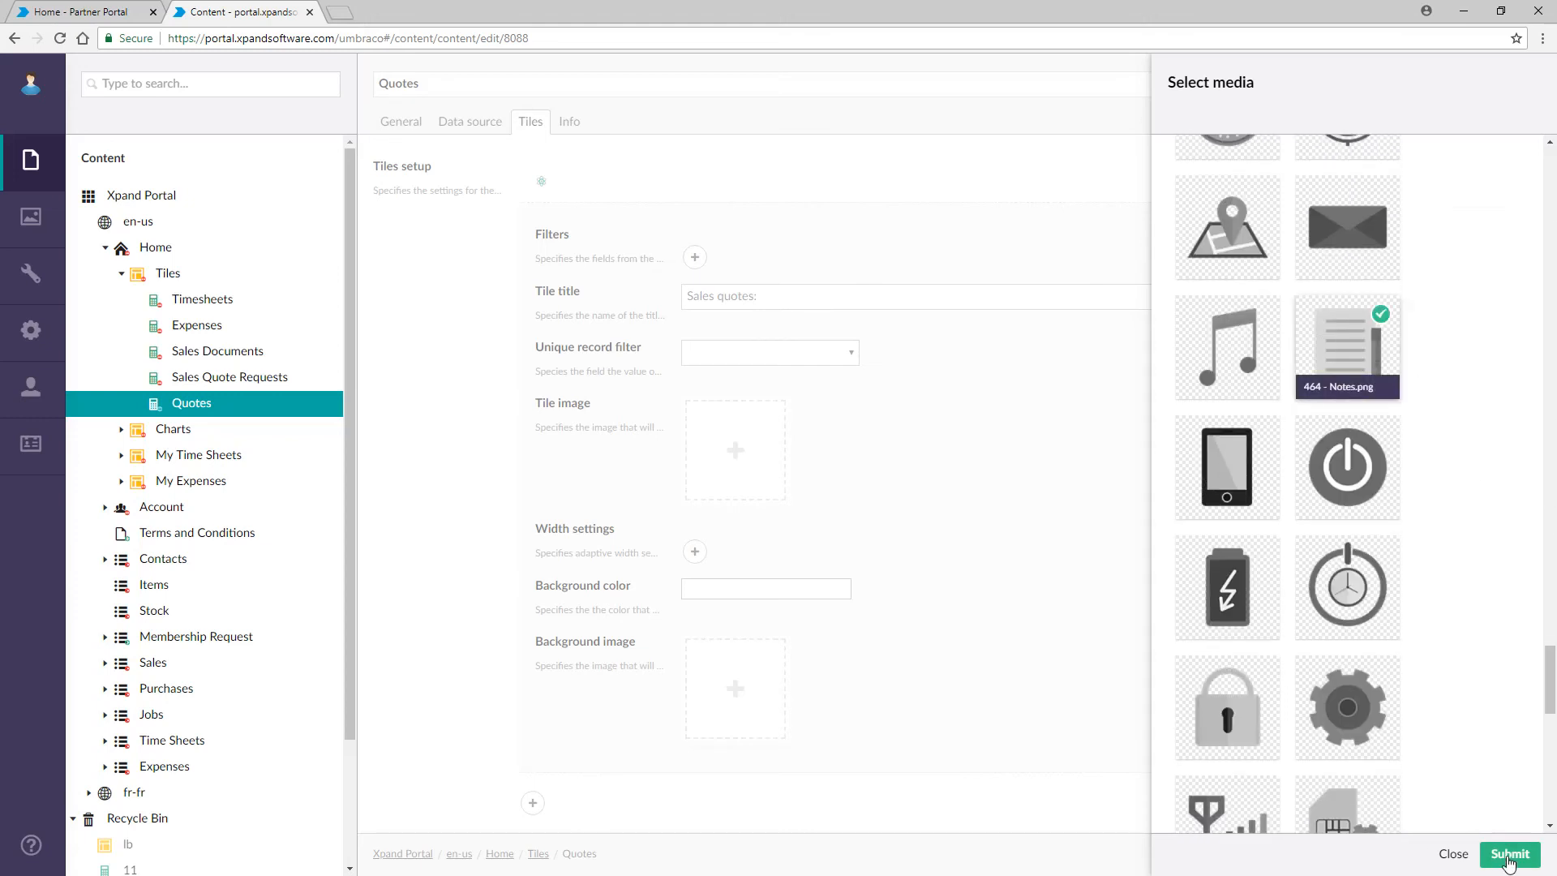
click(1509, 853)
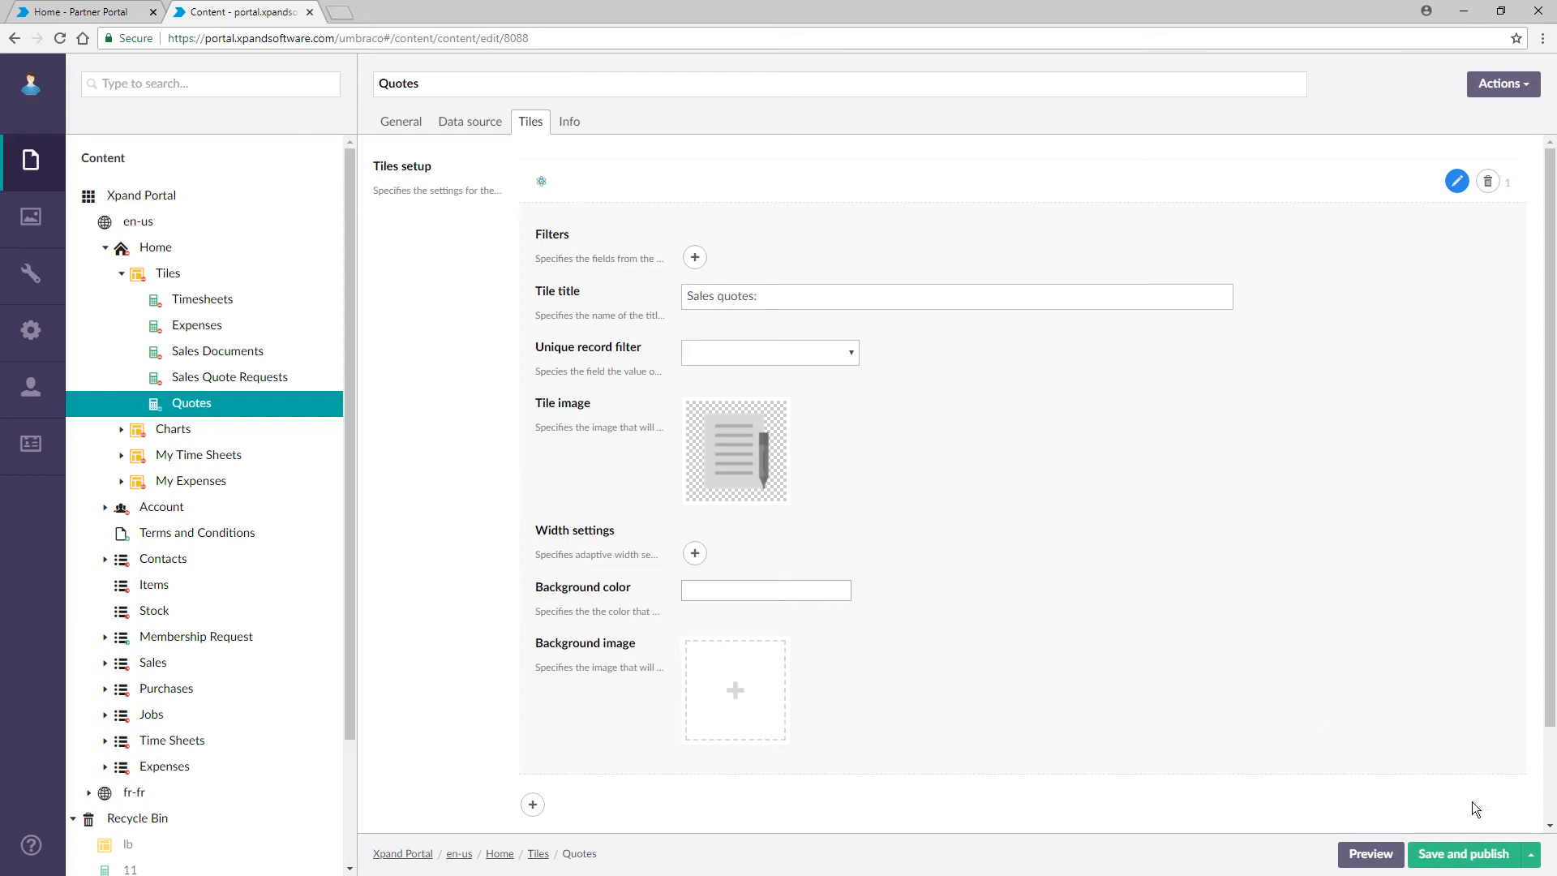
Save and publish the Quotes cue tile, and reload the portal home page to check the tile.
click(1457, 861)
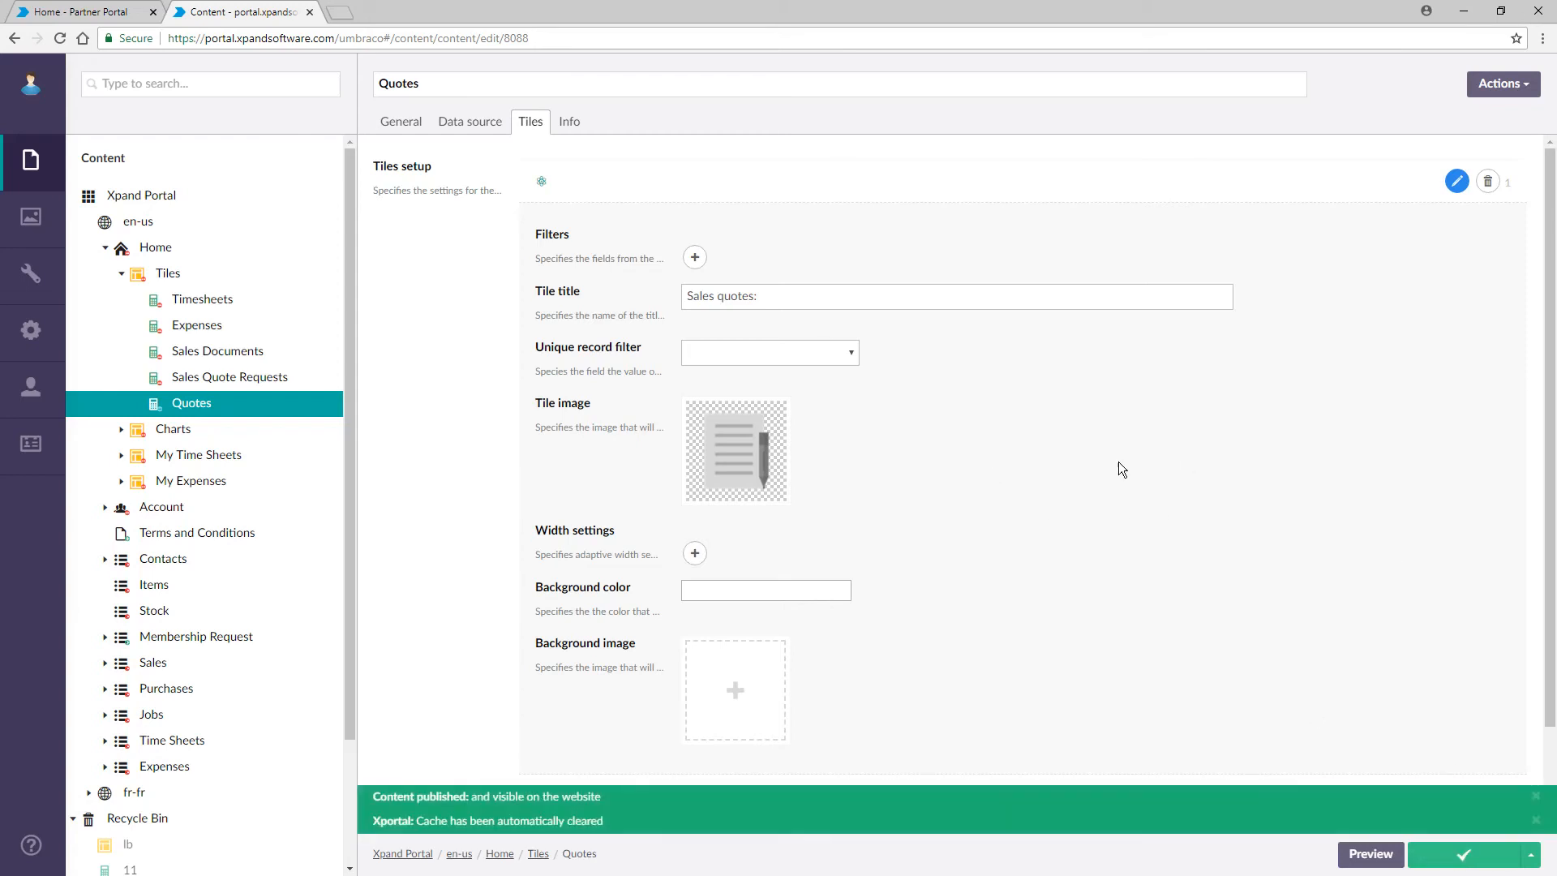
click(103, 8)
click(60, 39)
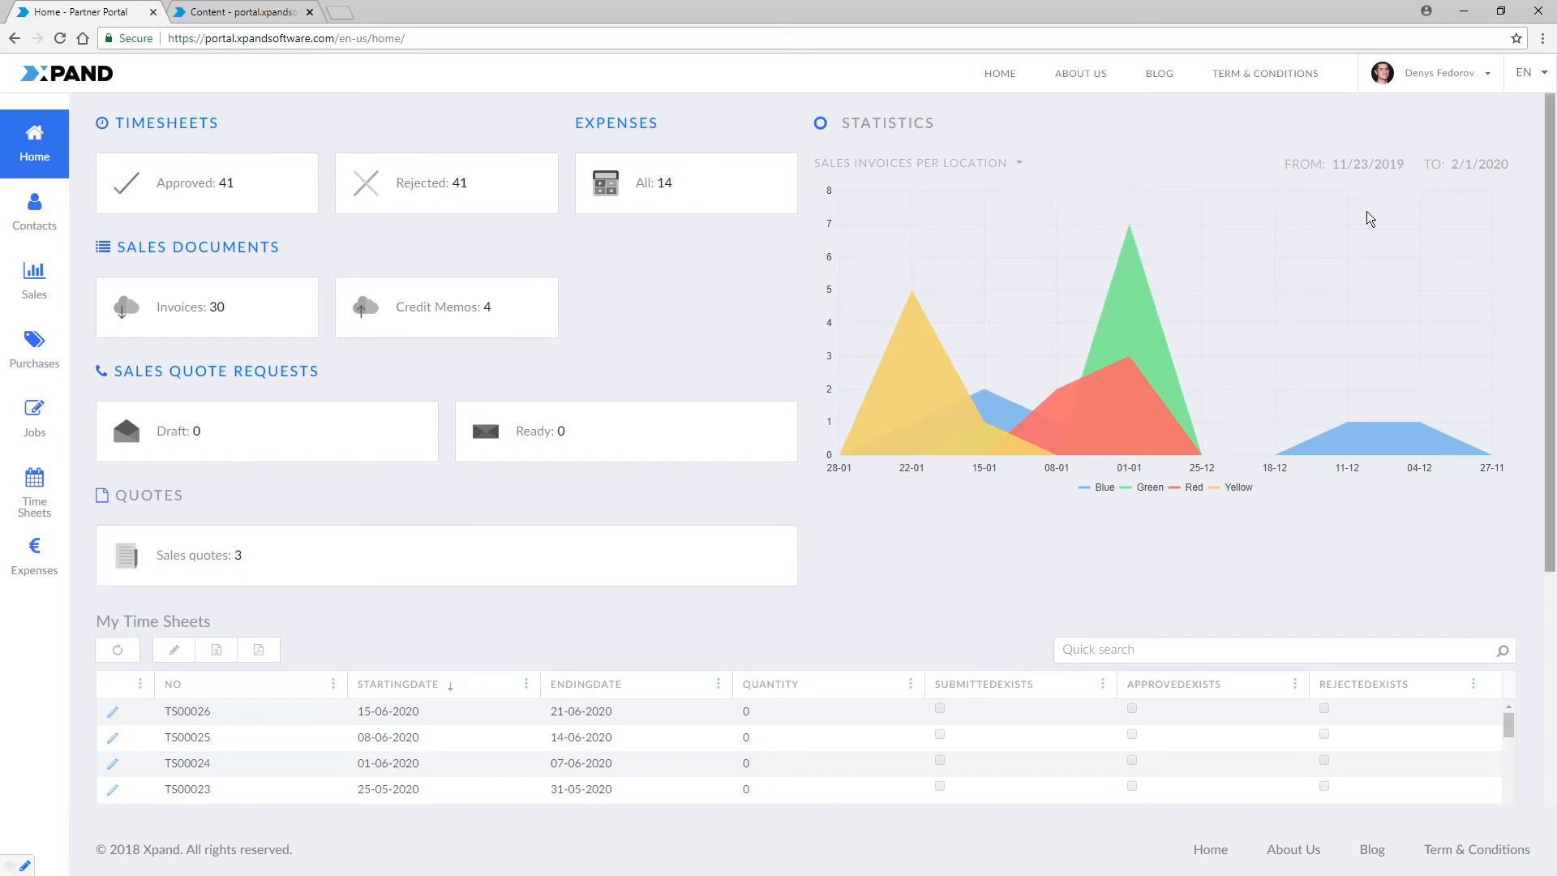
Sort the items under Tiles so that Quotes comes directly before Sales Quote Requests, and save the order.
click(260, 11)
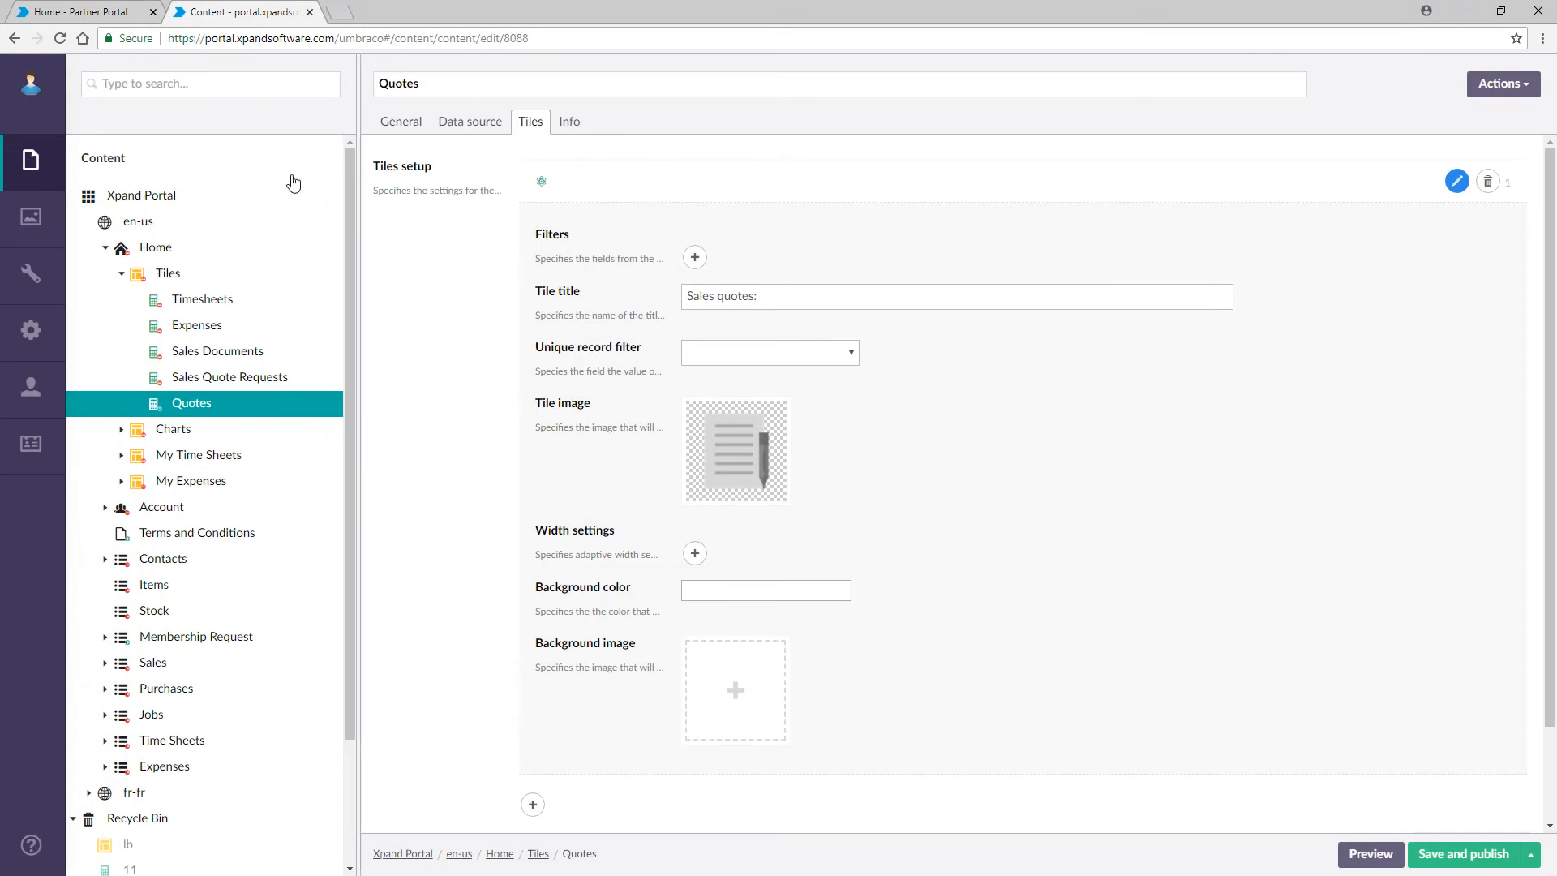
right_click(192, 277)
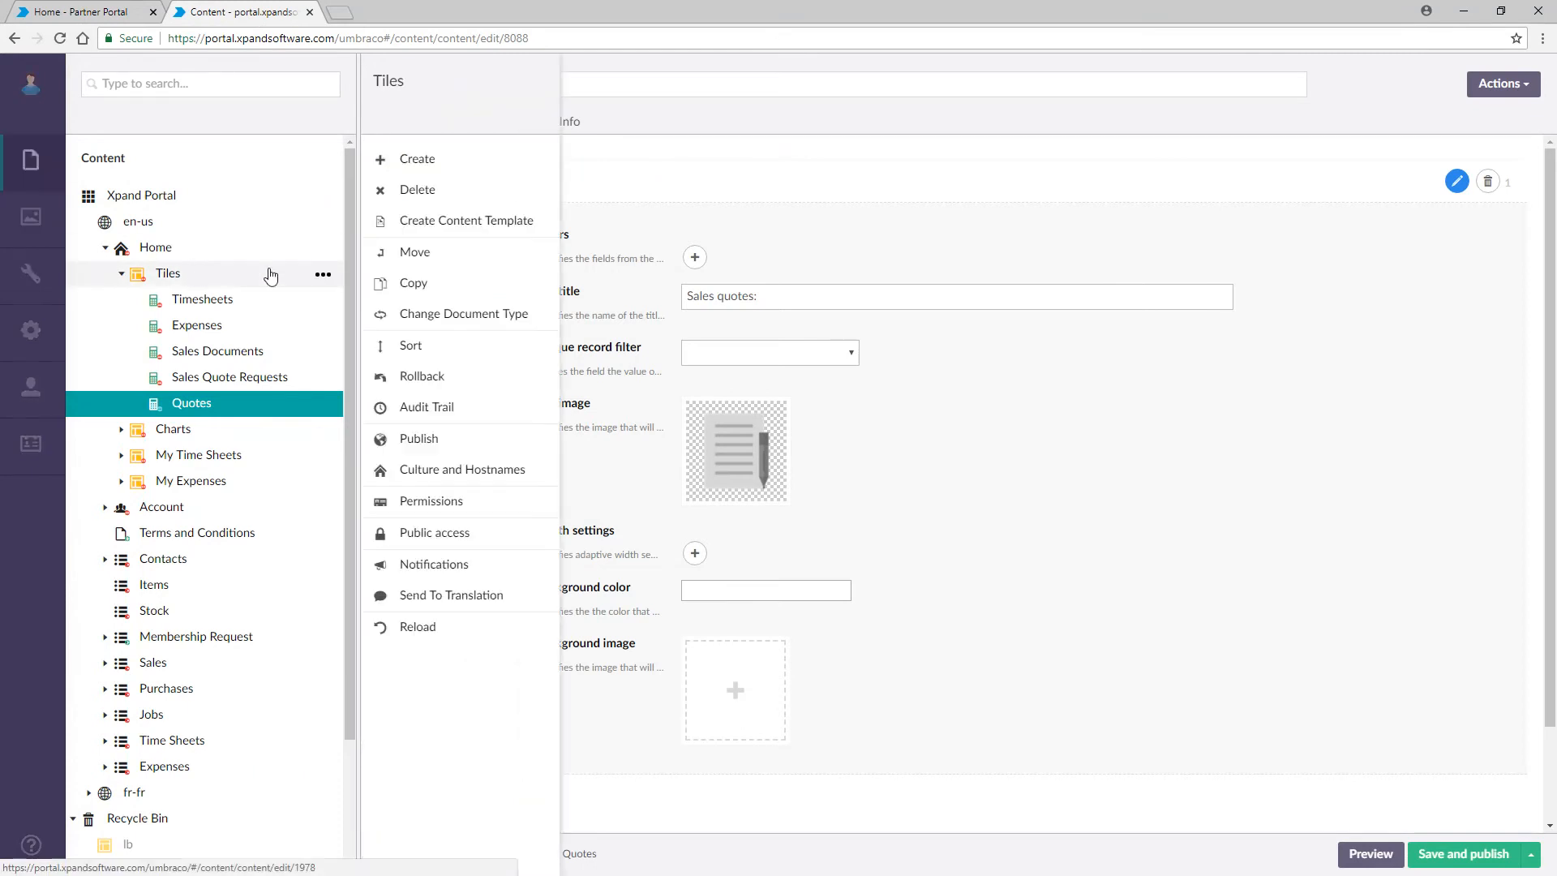
click(420, 347)
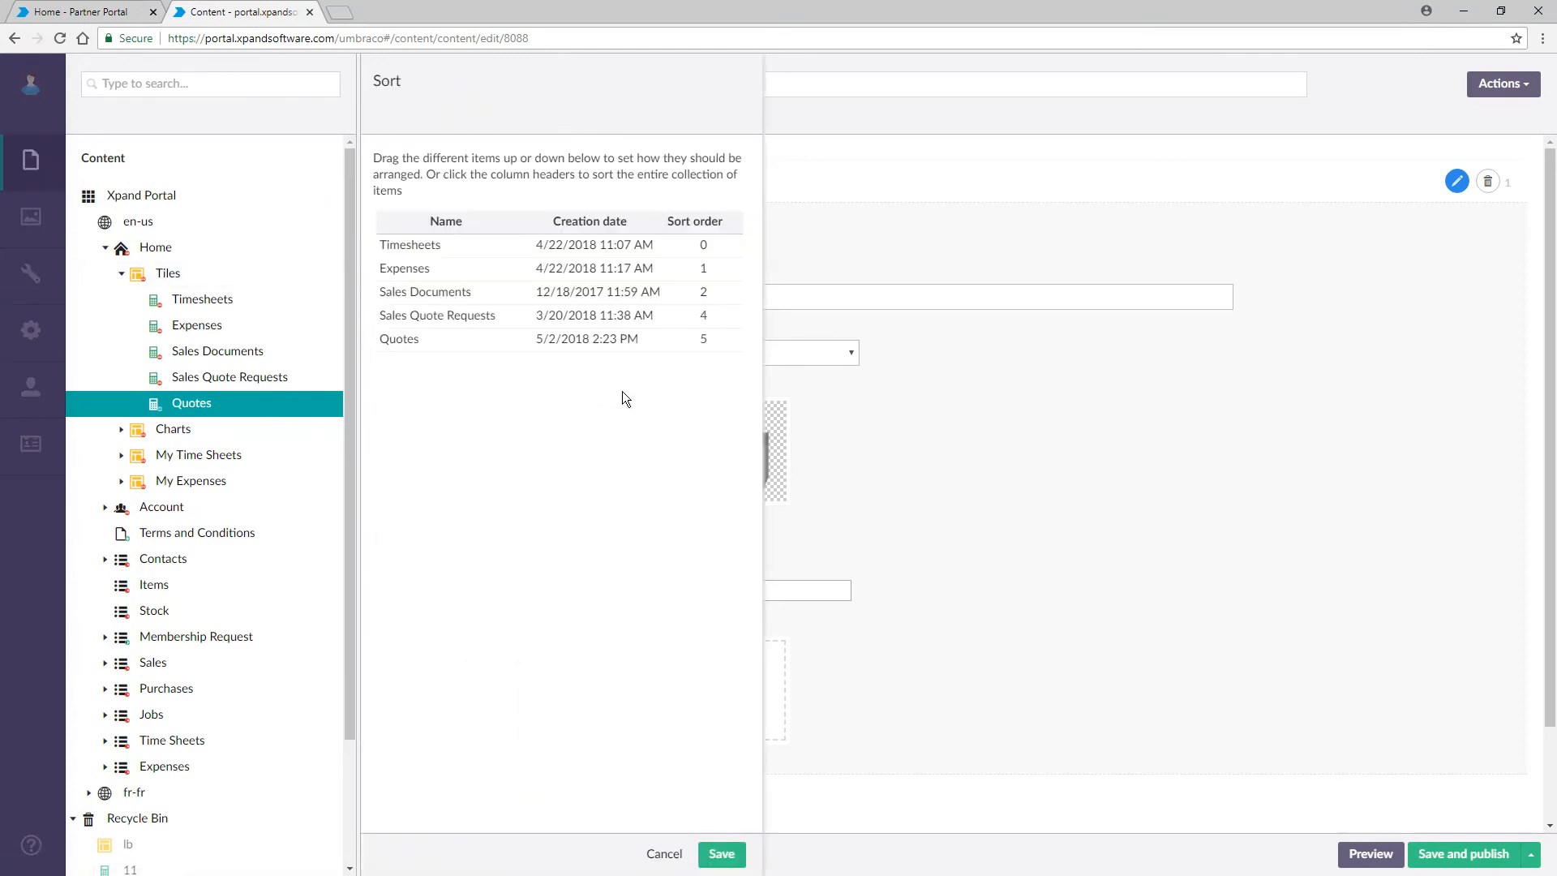
drag(436, 341, 440, 323)
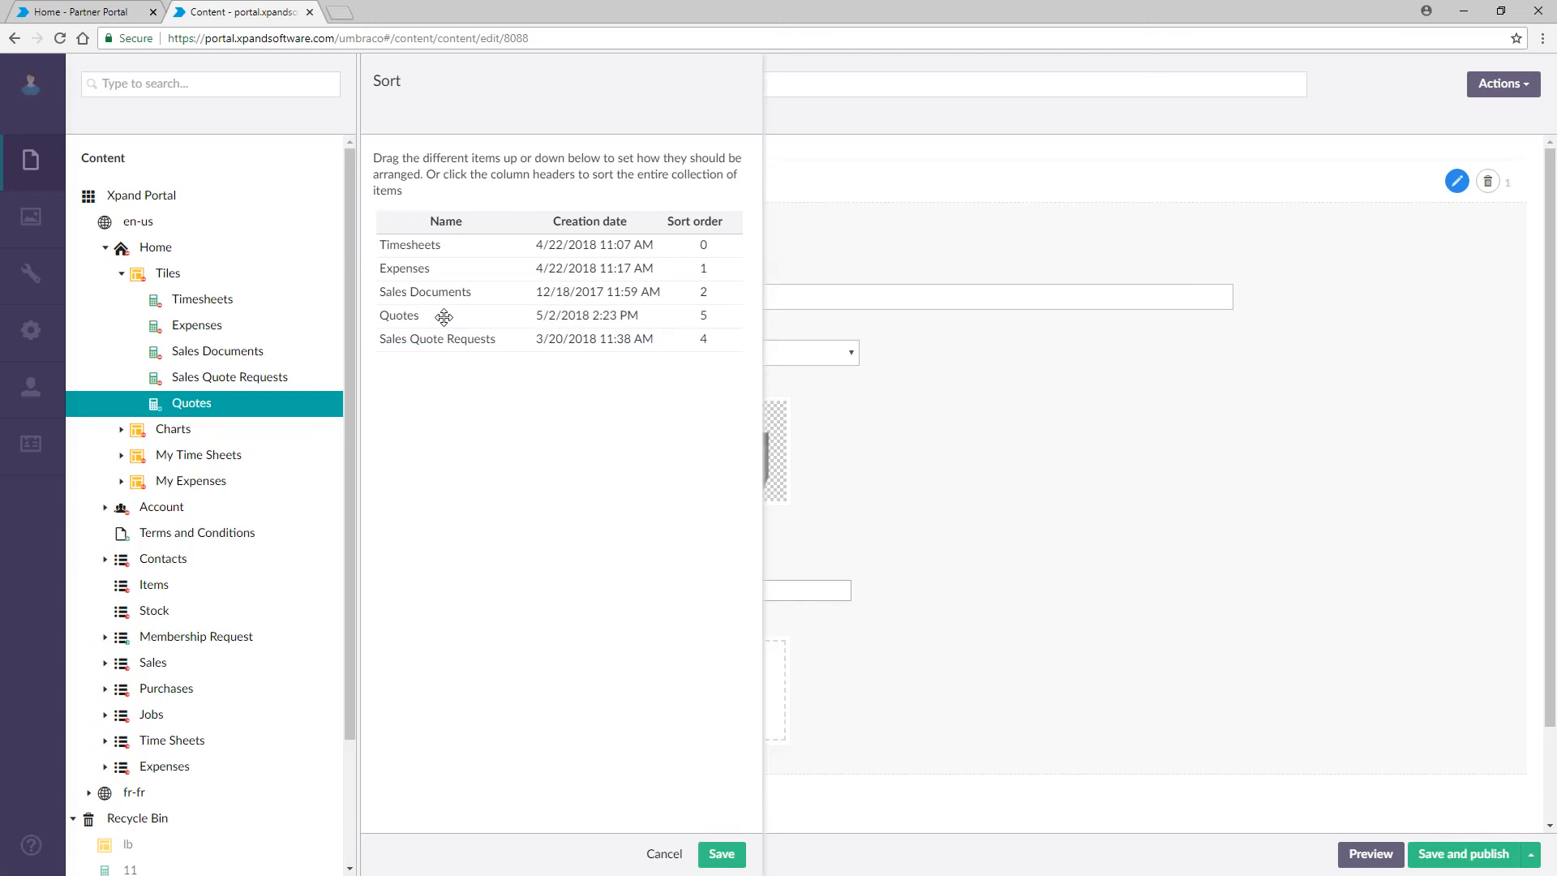
click(721, 854)
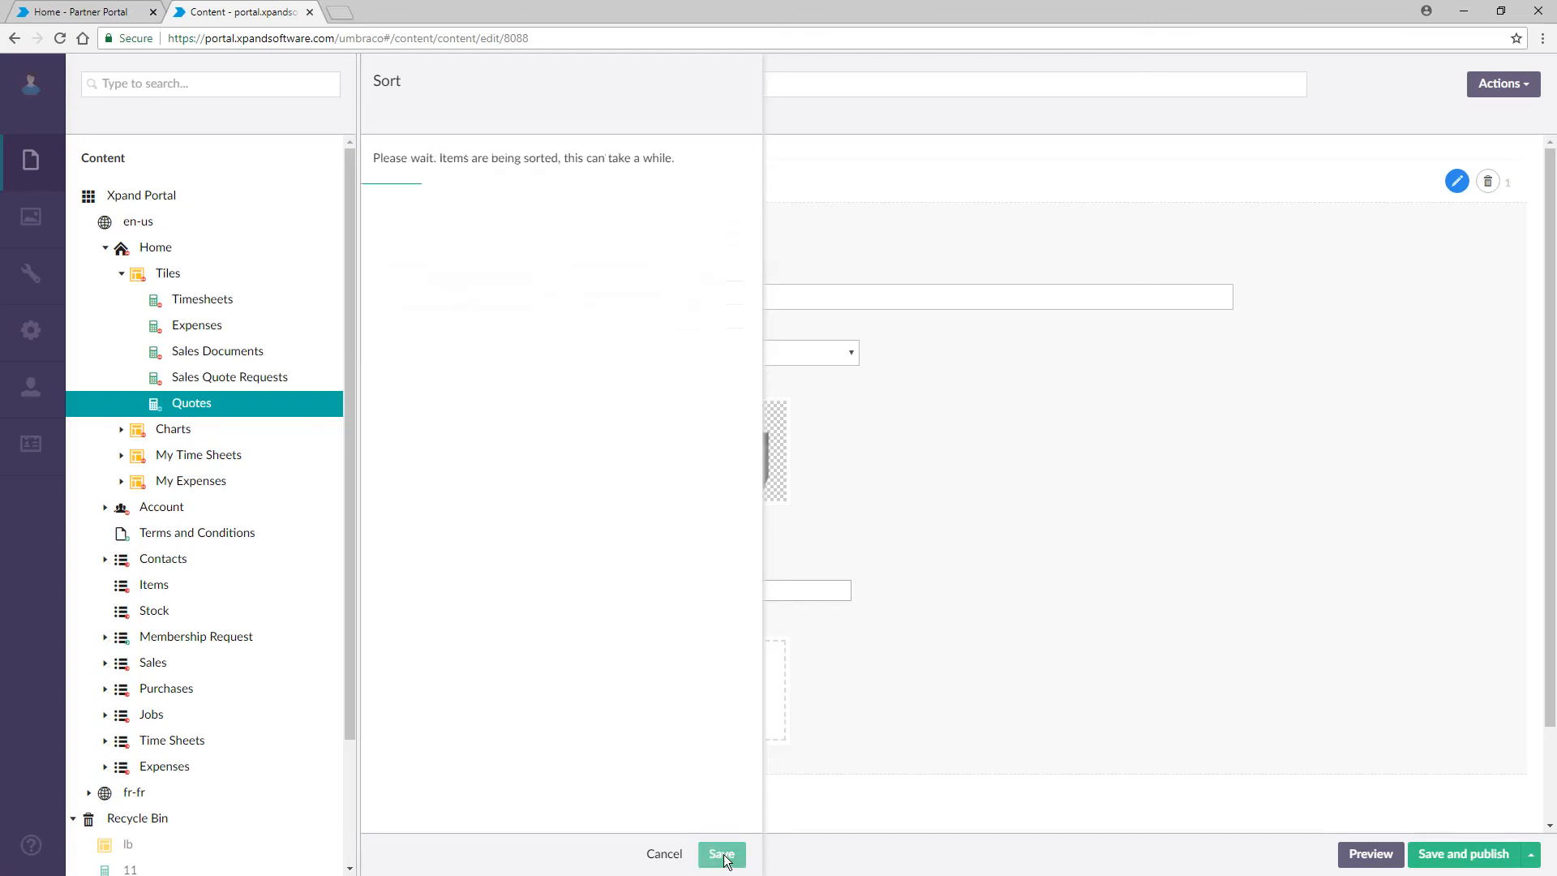
click(919, 633)
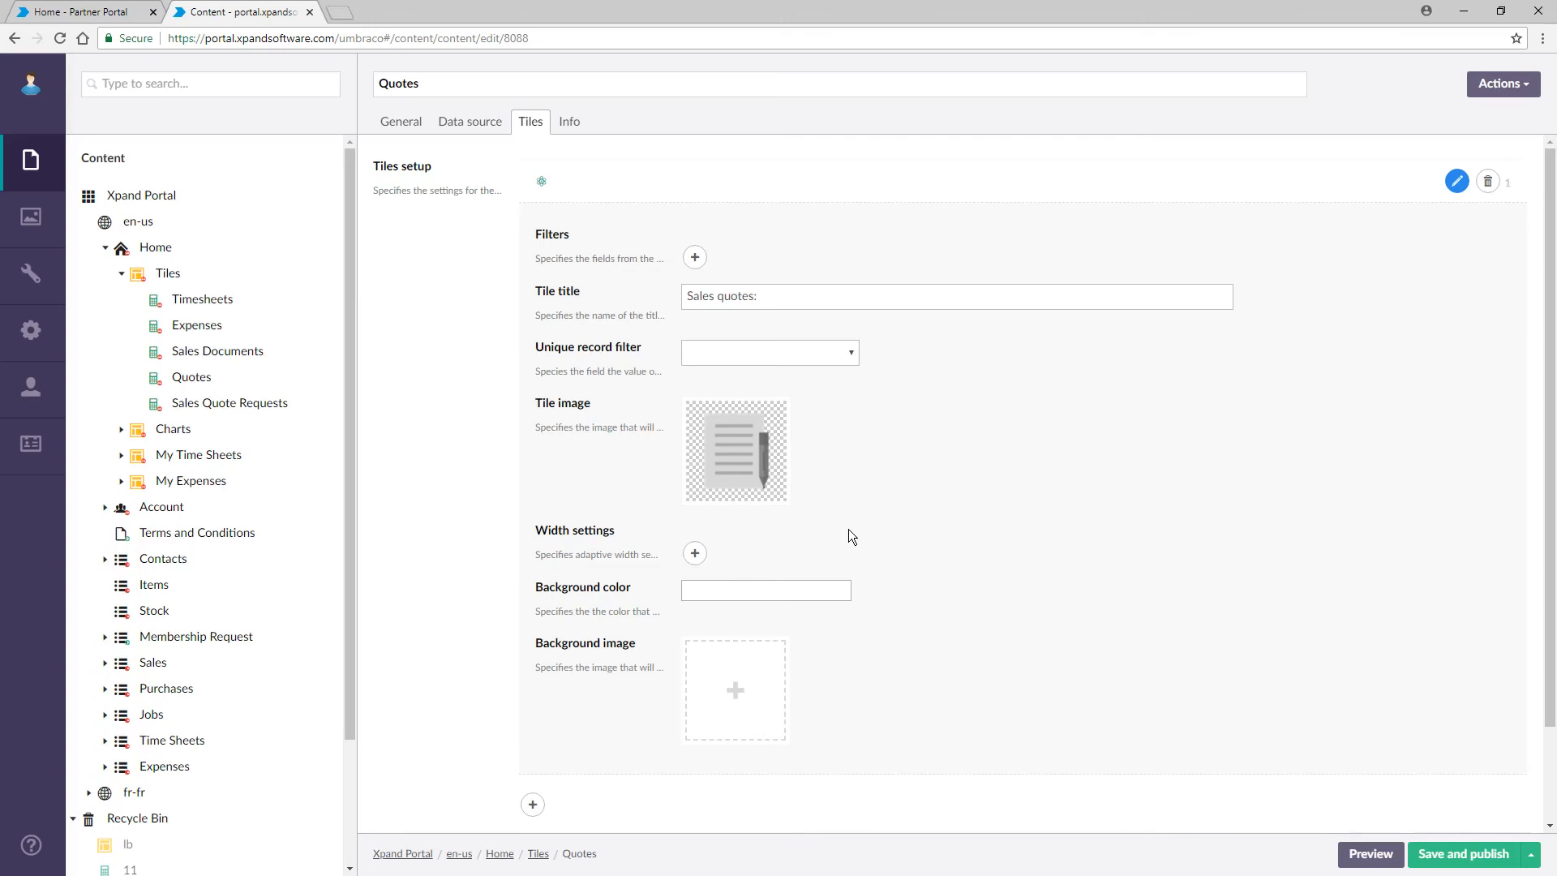
Look at the Quotes section on the portal home page and return to the content back office.
key(ctrl+shift+Tab)
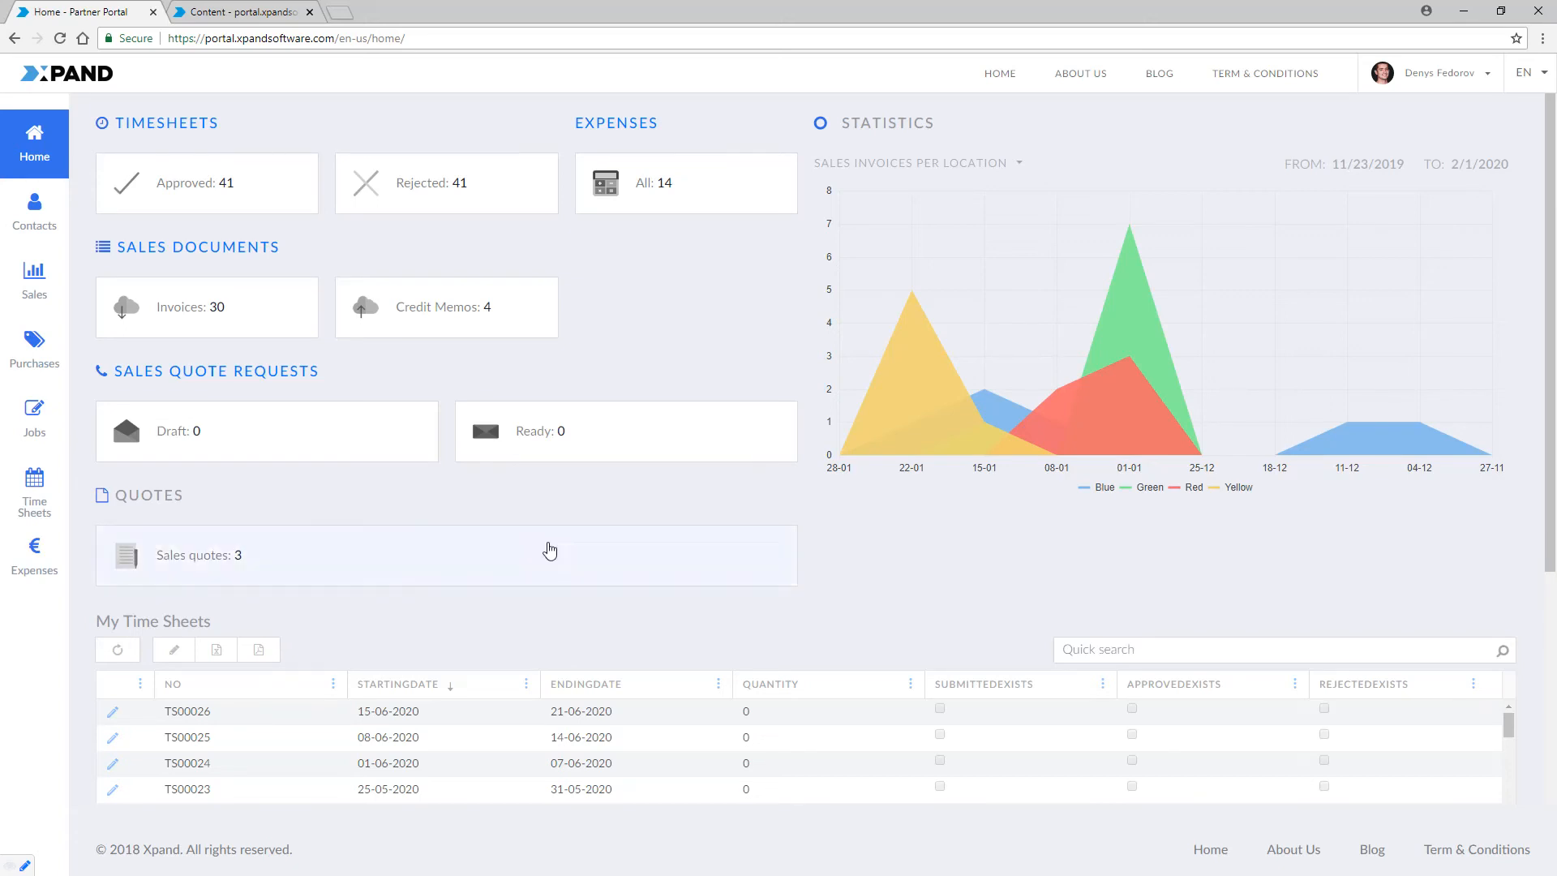
click(254, 7)
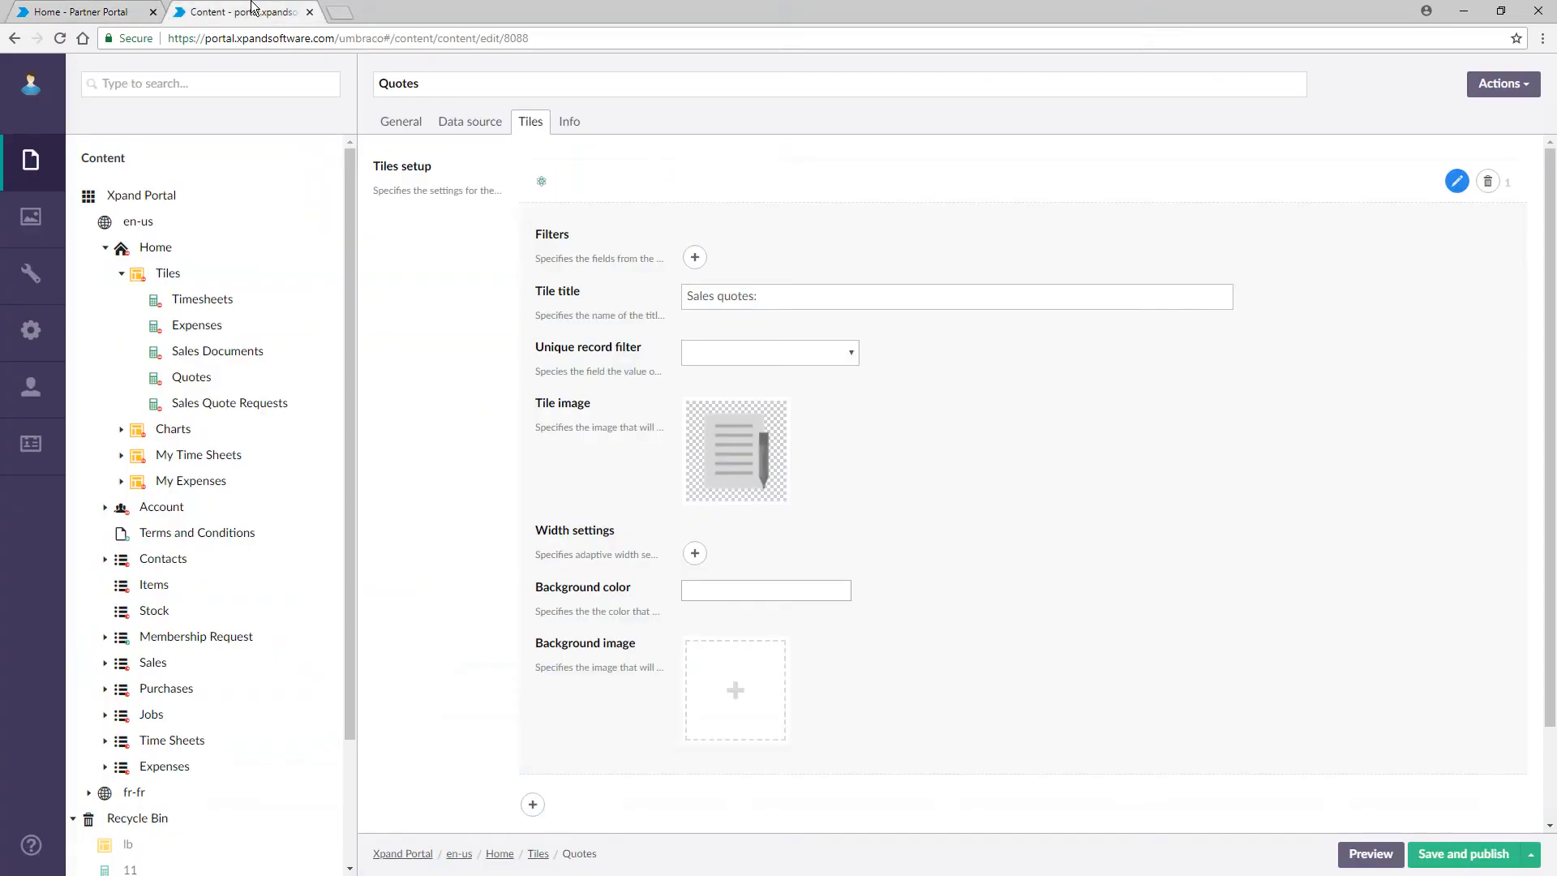
Add a width setting to the Quotes item's general settings and set its Default width to 4.
click(403, 119)
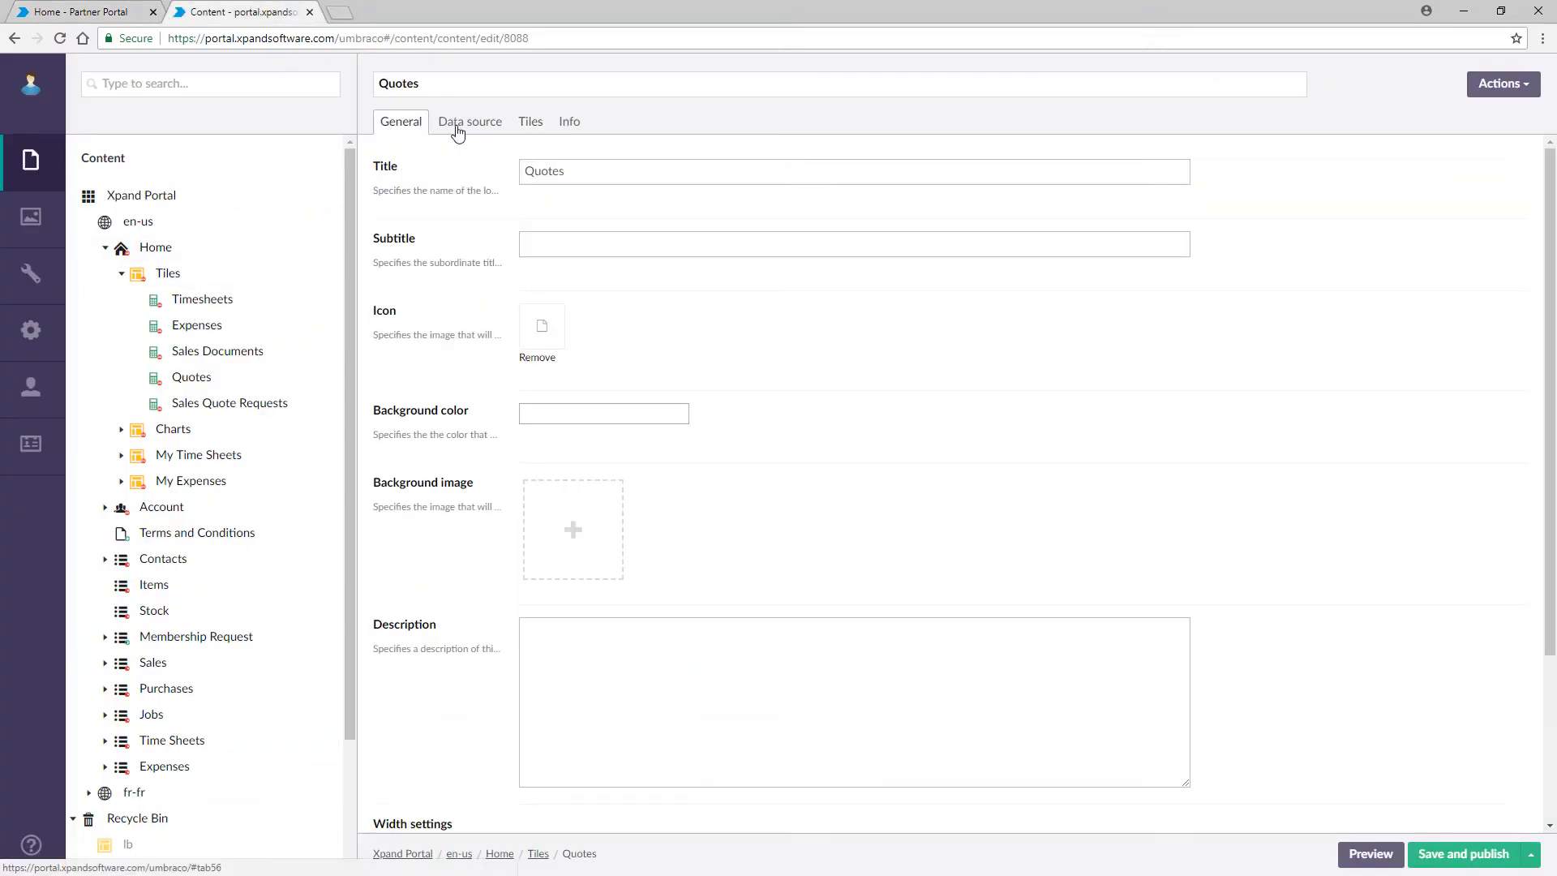
scroll(787, 381, down, 3)
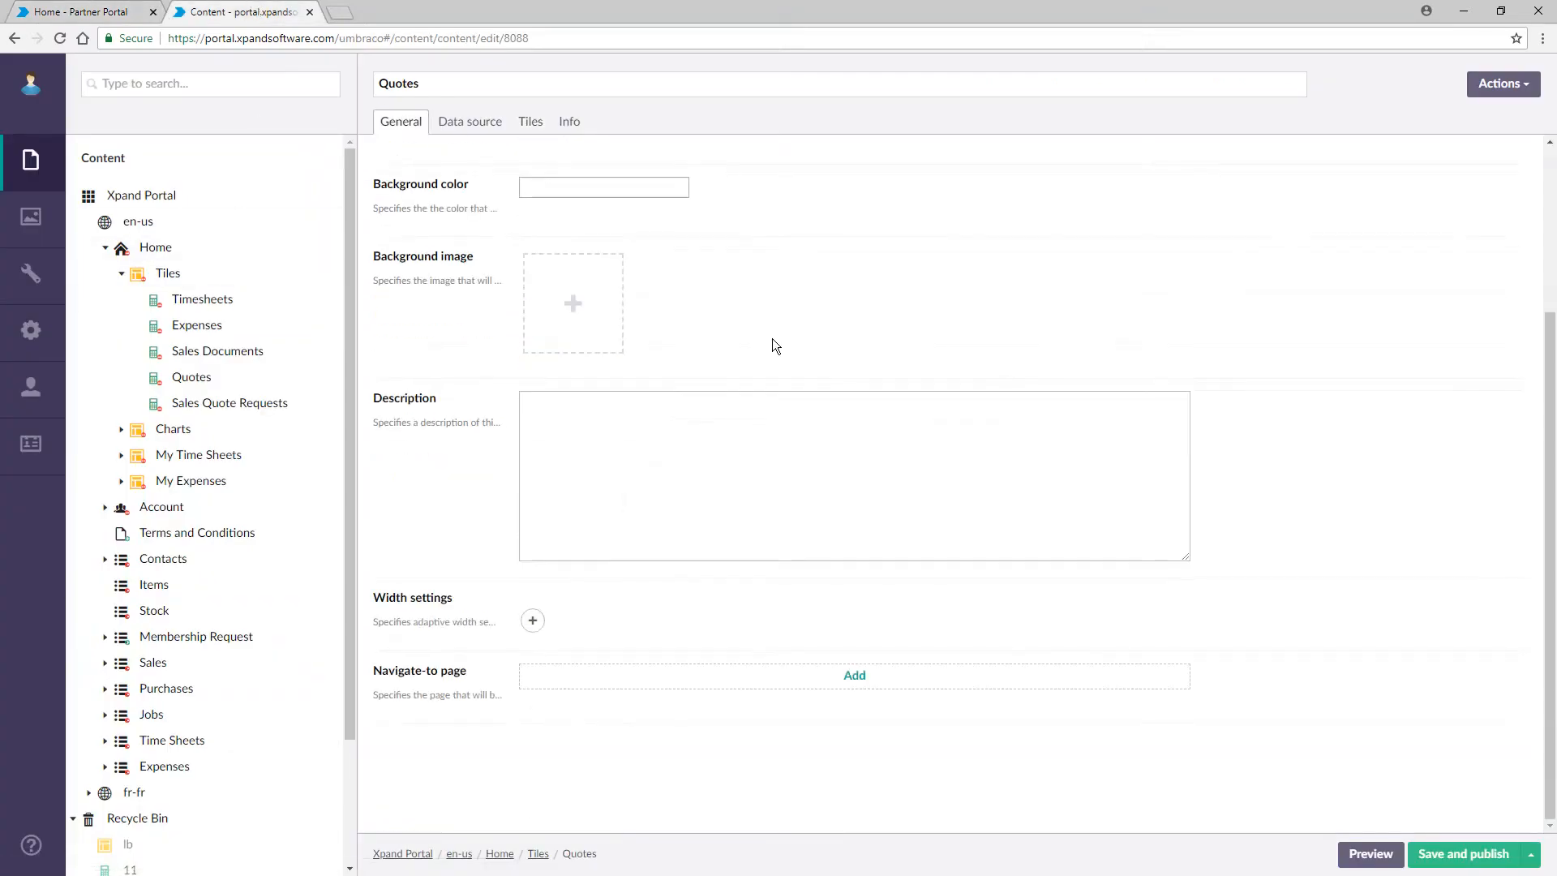
click(533, 622)
drag(1007, 673, 773, 663)
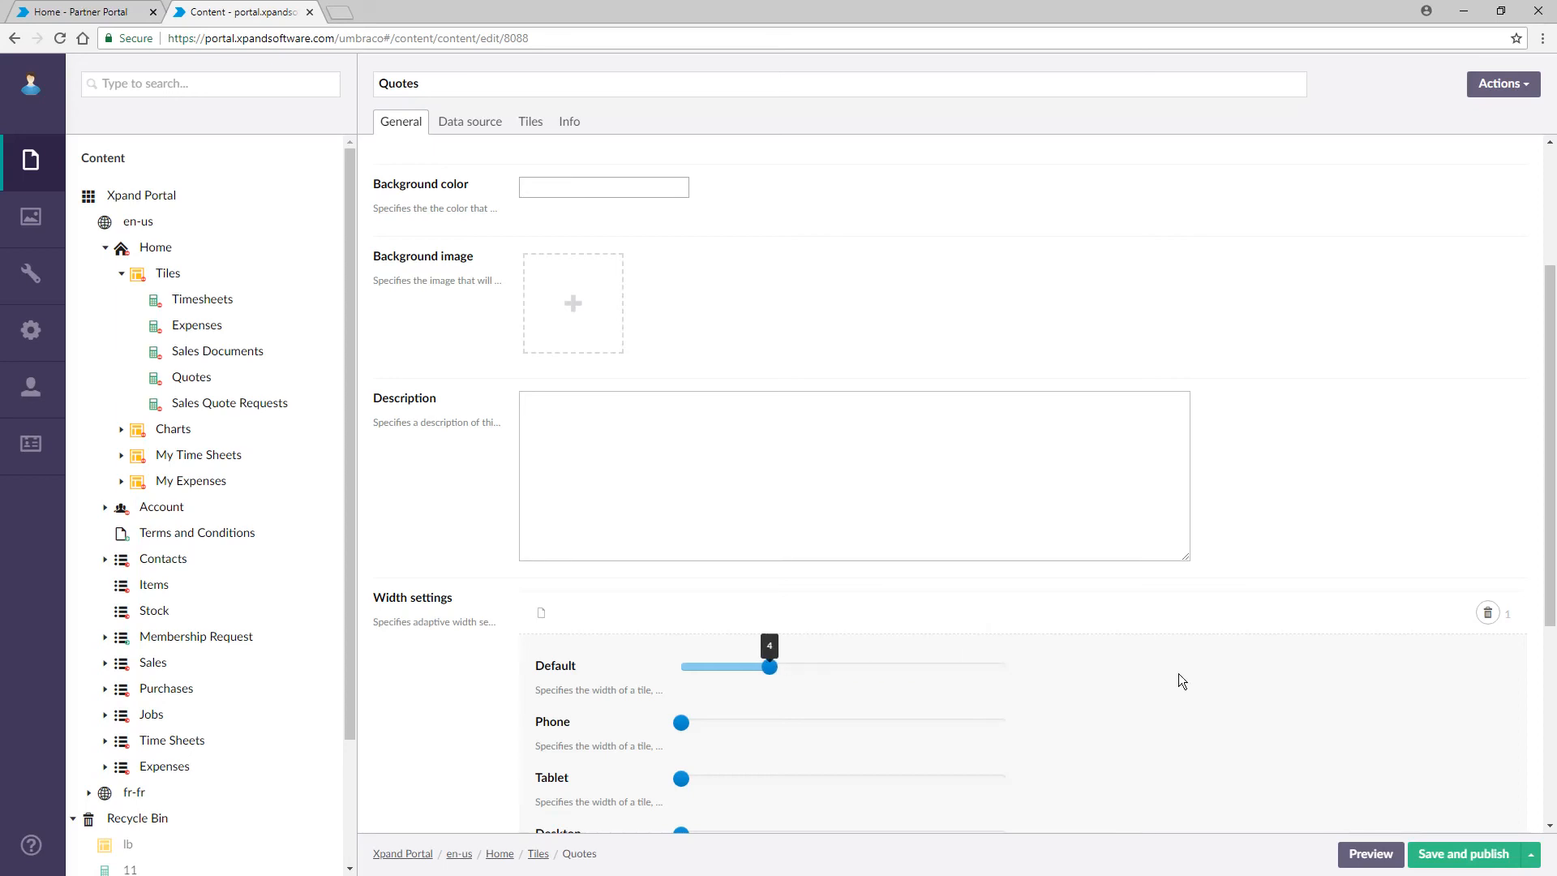
Save and publish the new Quotes width, and reload the portal home page to check the tile layout.
click(1457, 857)
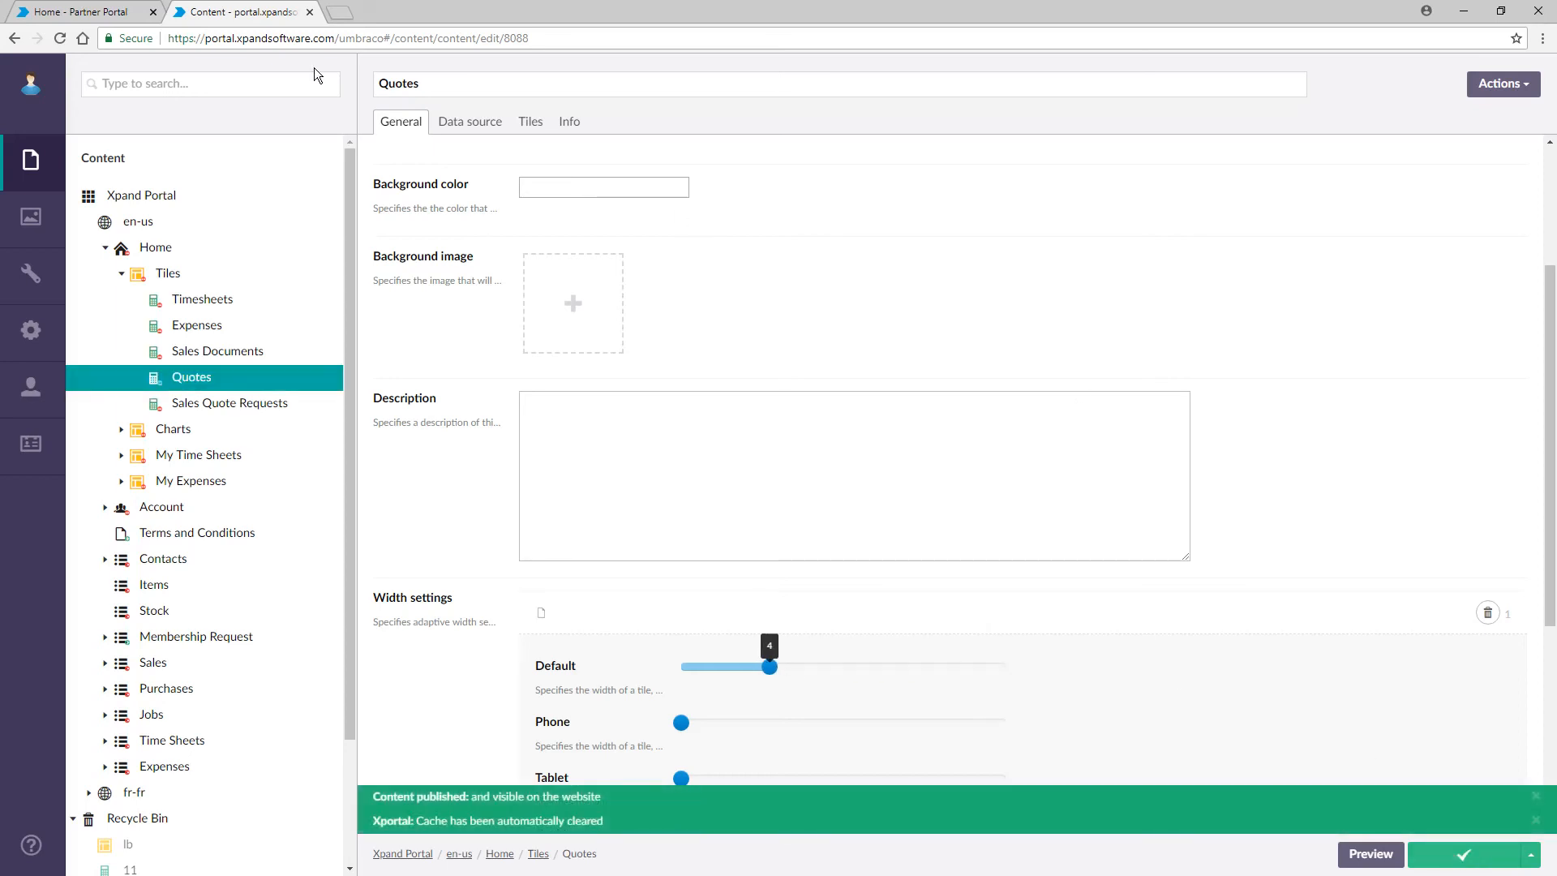
click(81, 12)
click(58, 38)
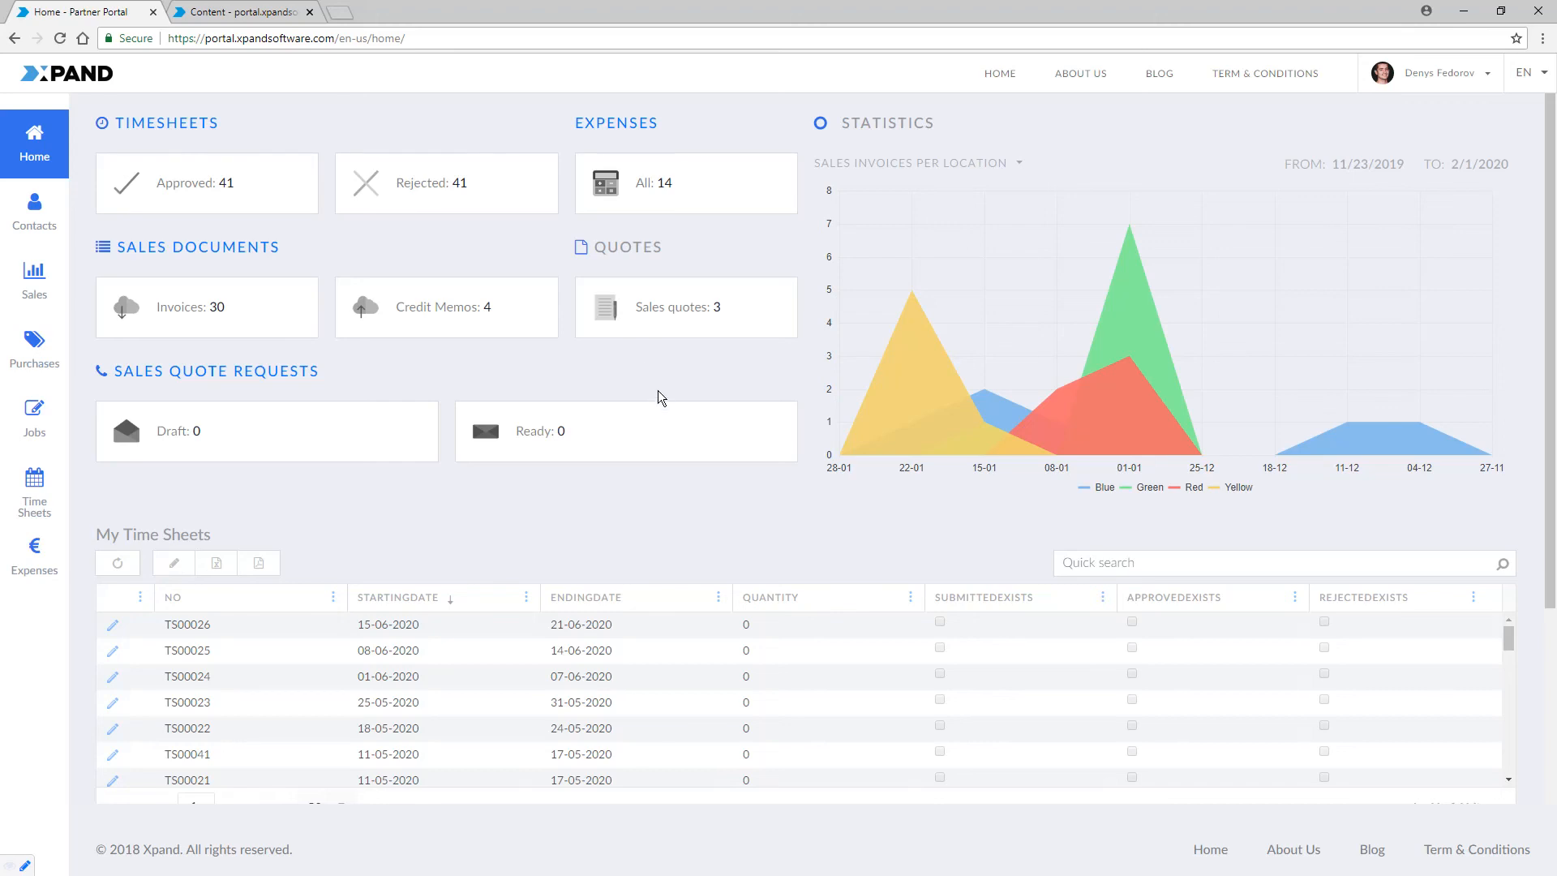
Back in the content back office, set the Quotes item's Navigate-to page to Sales Quotes under en-us, Sales, Sales Documents.
key(ctrl+Tab)
scroll(887, 273, down, 5)
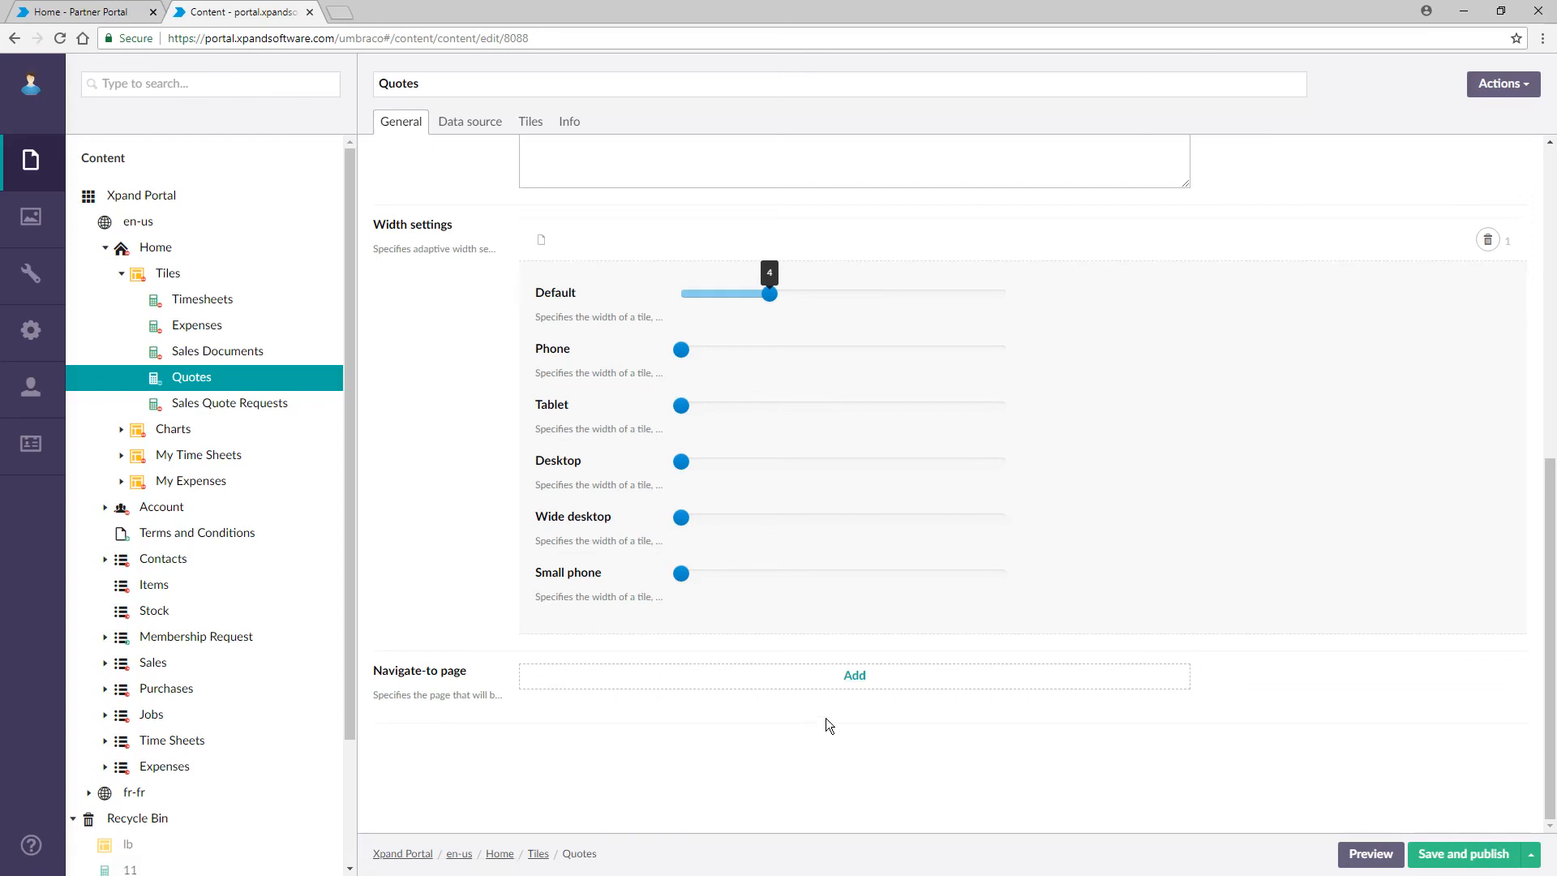
click(857, 675)
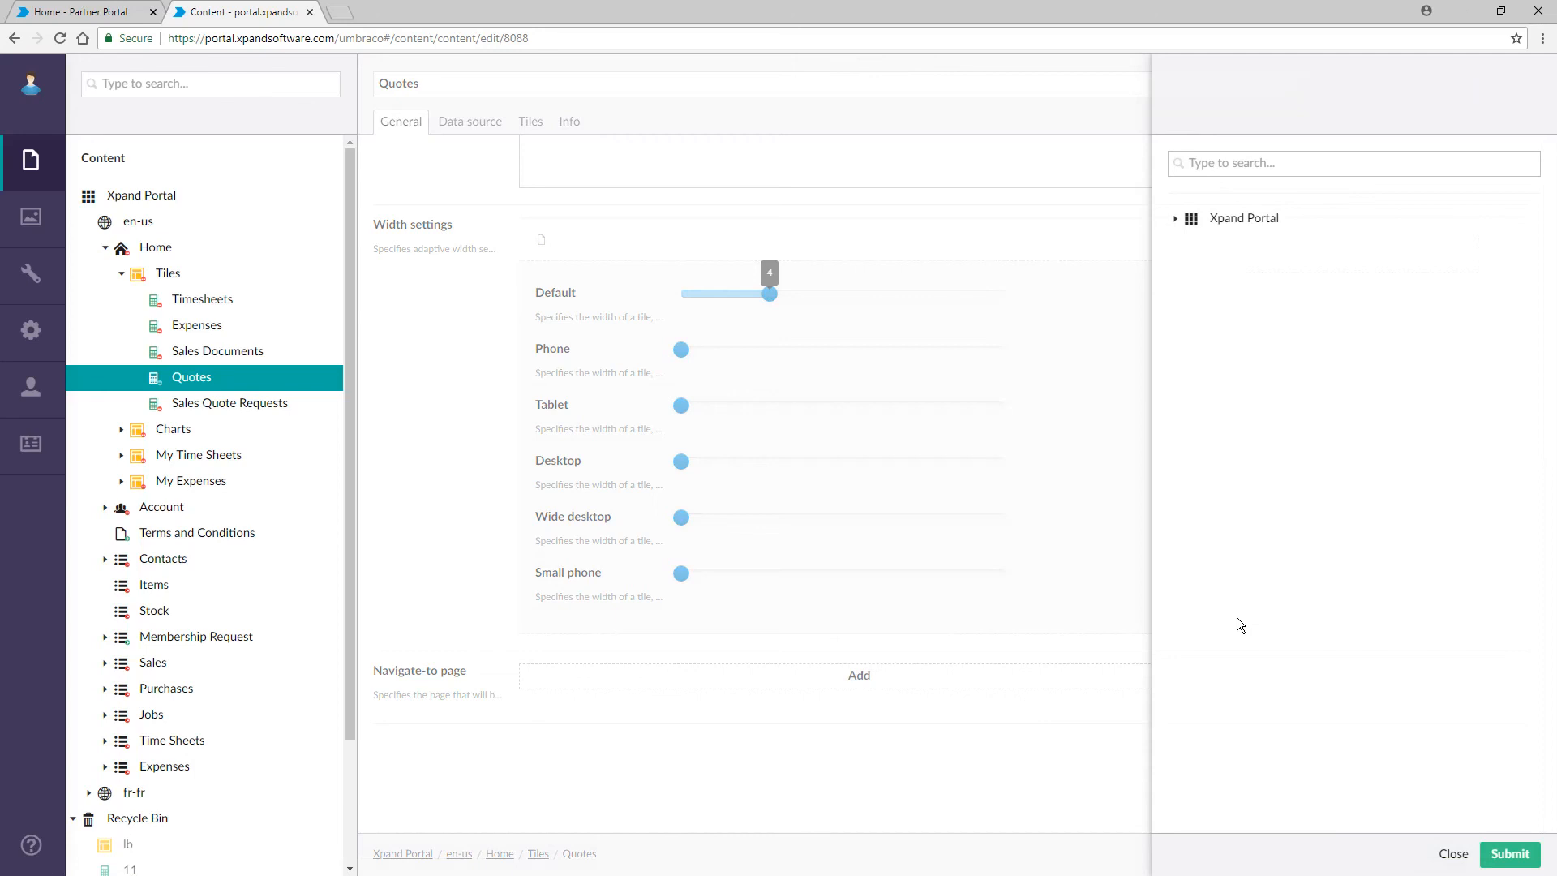
click(1176, 219)
click(1192, 244)
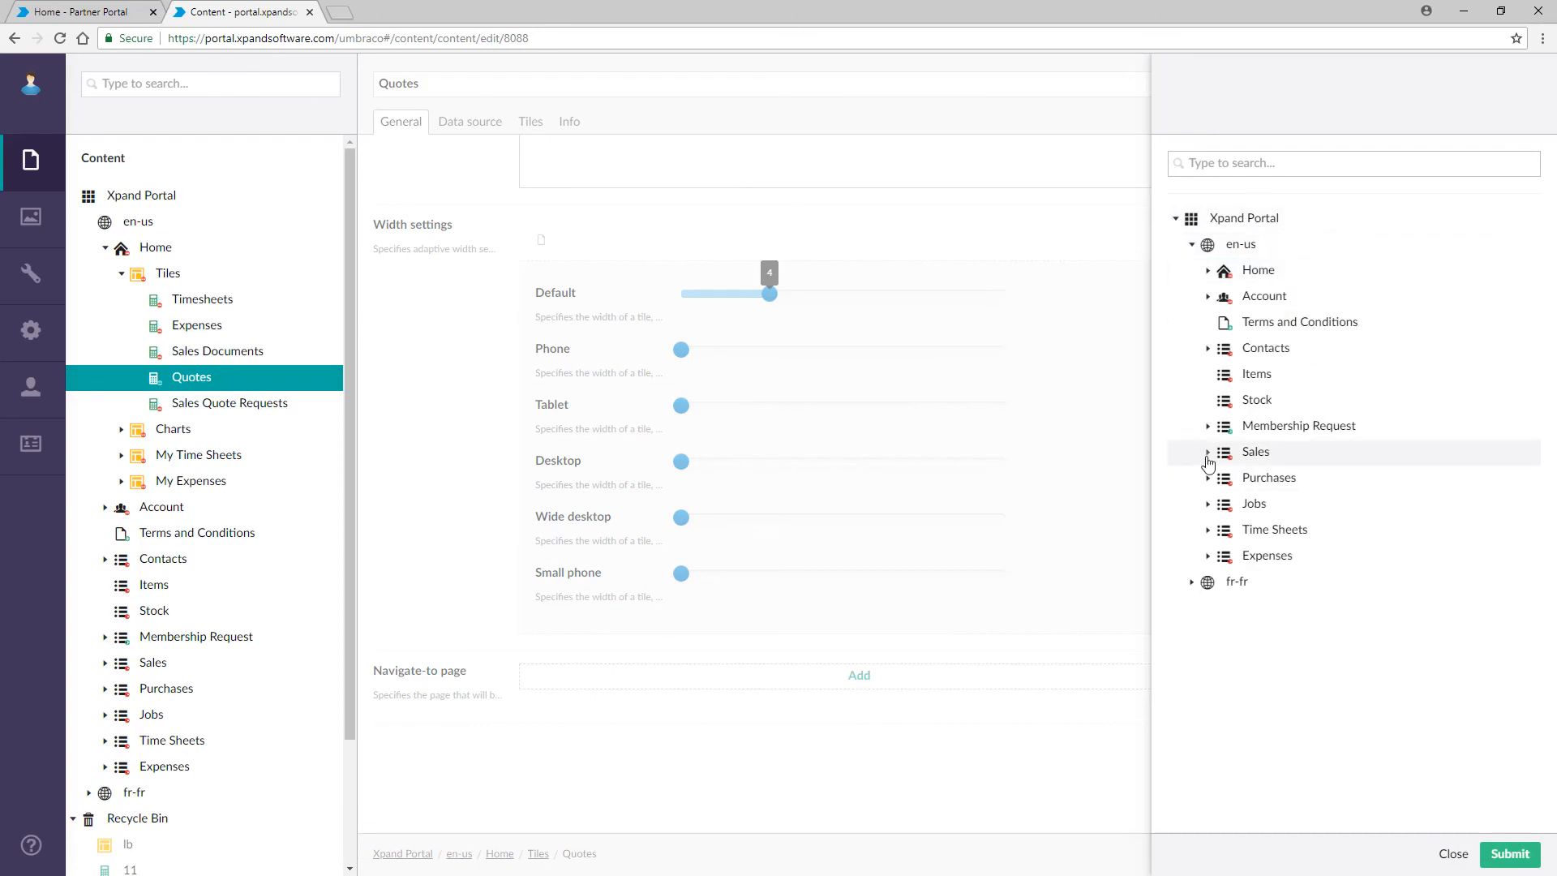
click(1207, 453)
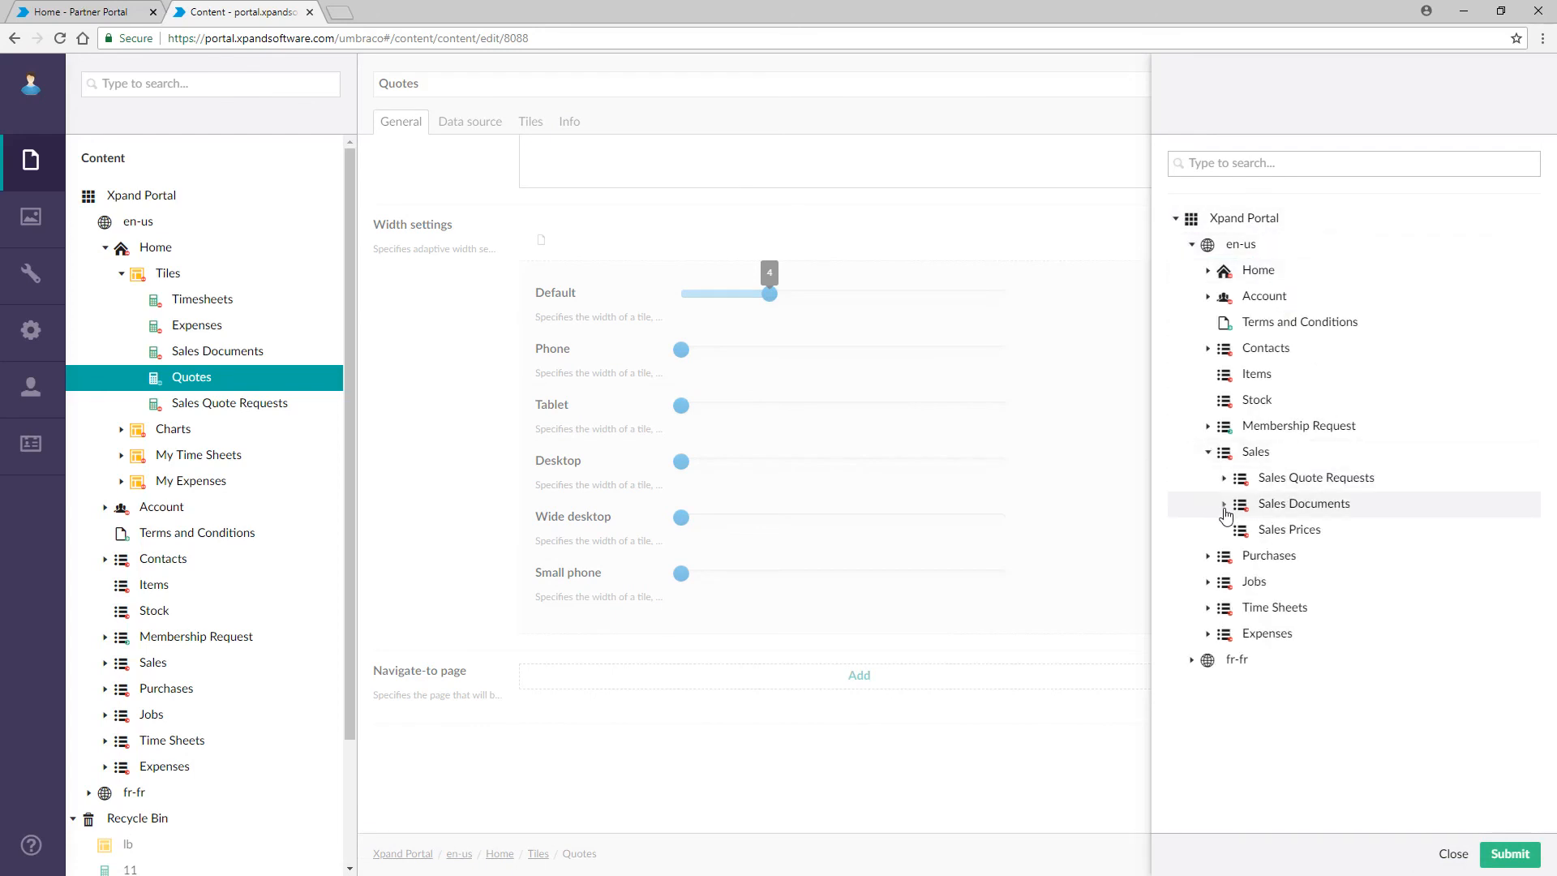
click(1224, 504)
click(1285, 556)
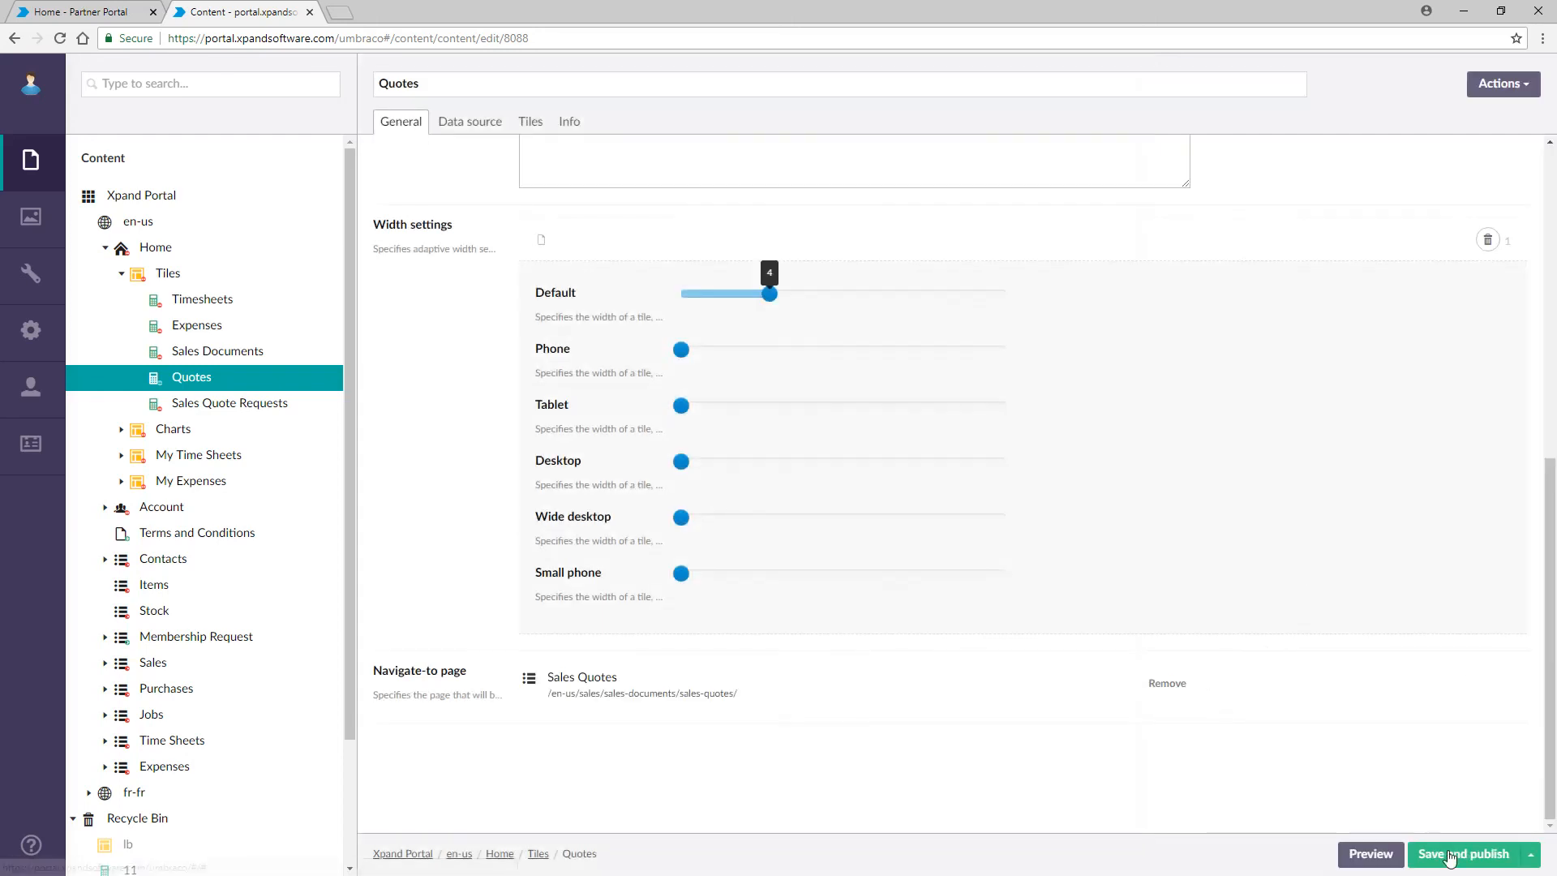
Save and publish the Quotes page link, and test it by opening the Sales quotes tile on the reloaded portal home page.
click(1450, 857)
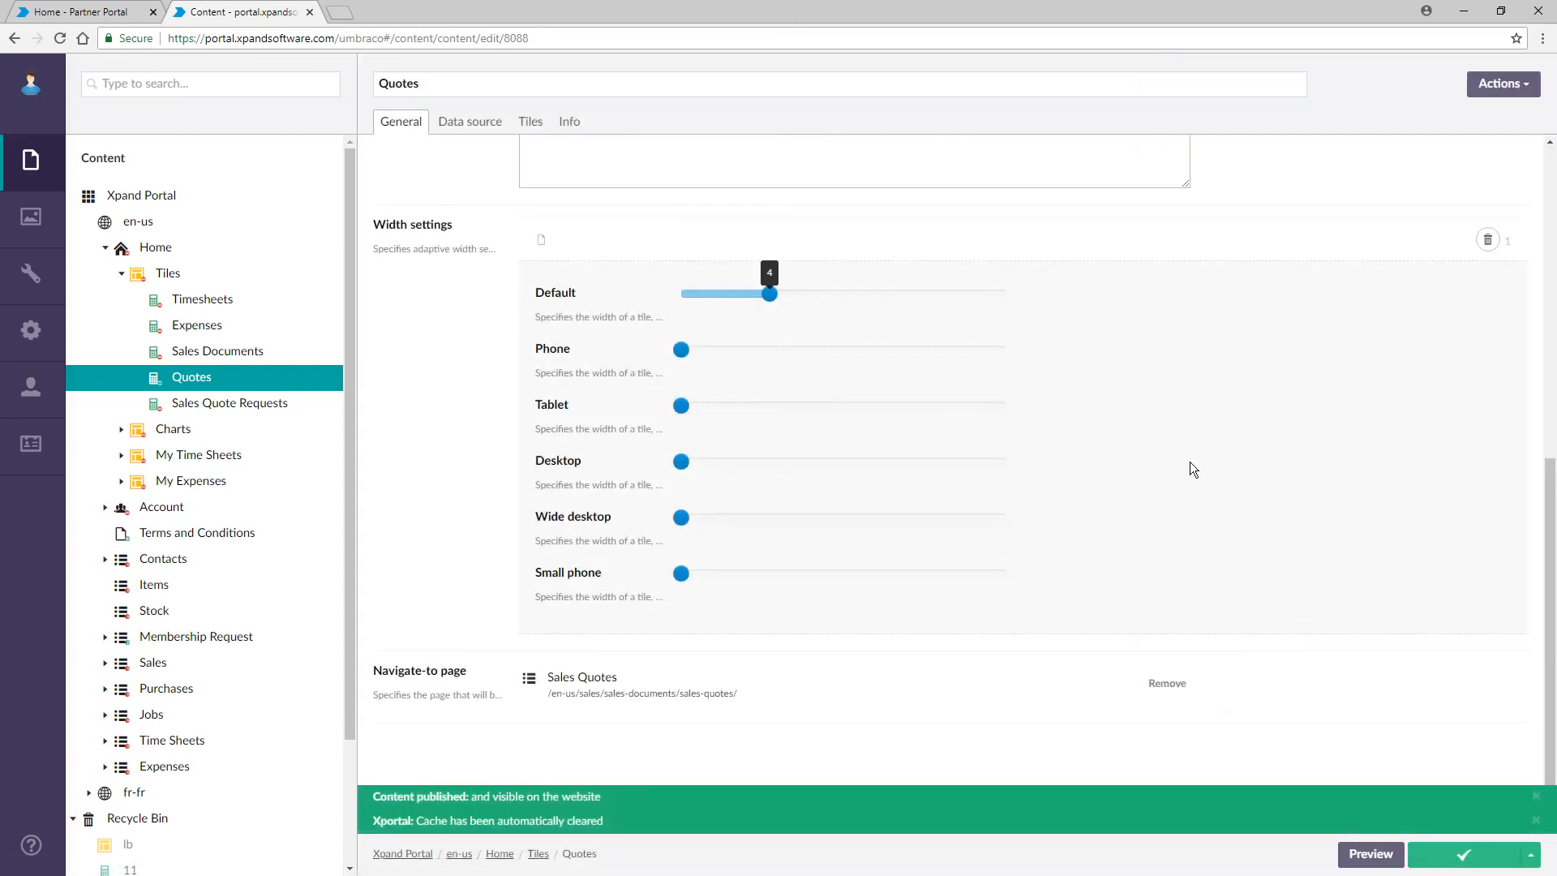
click(89, 11)
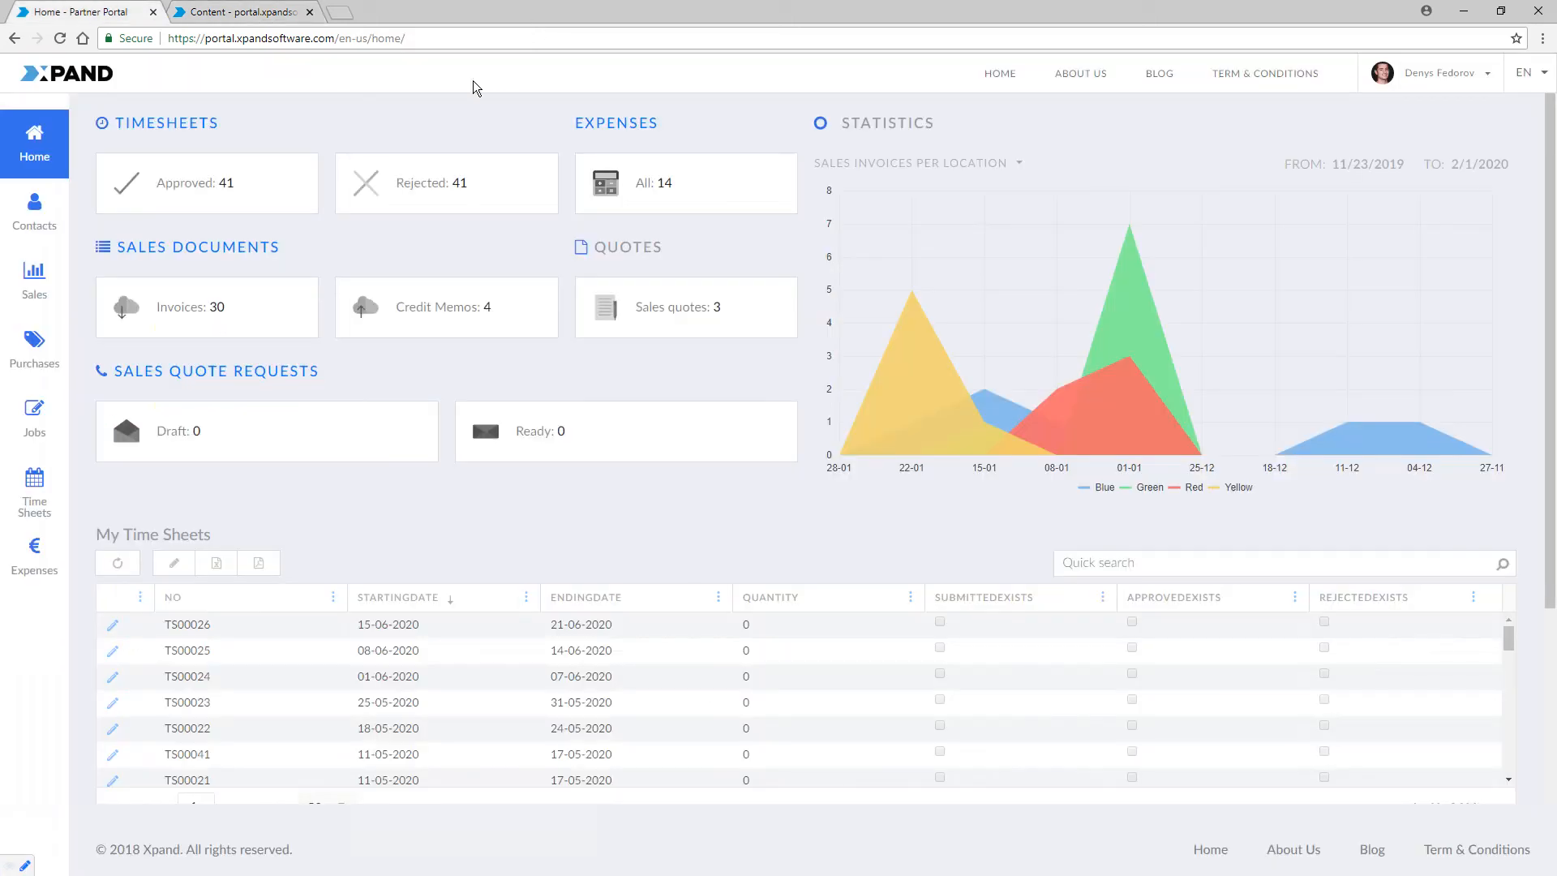
click(59, 39)
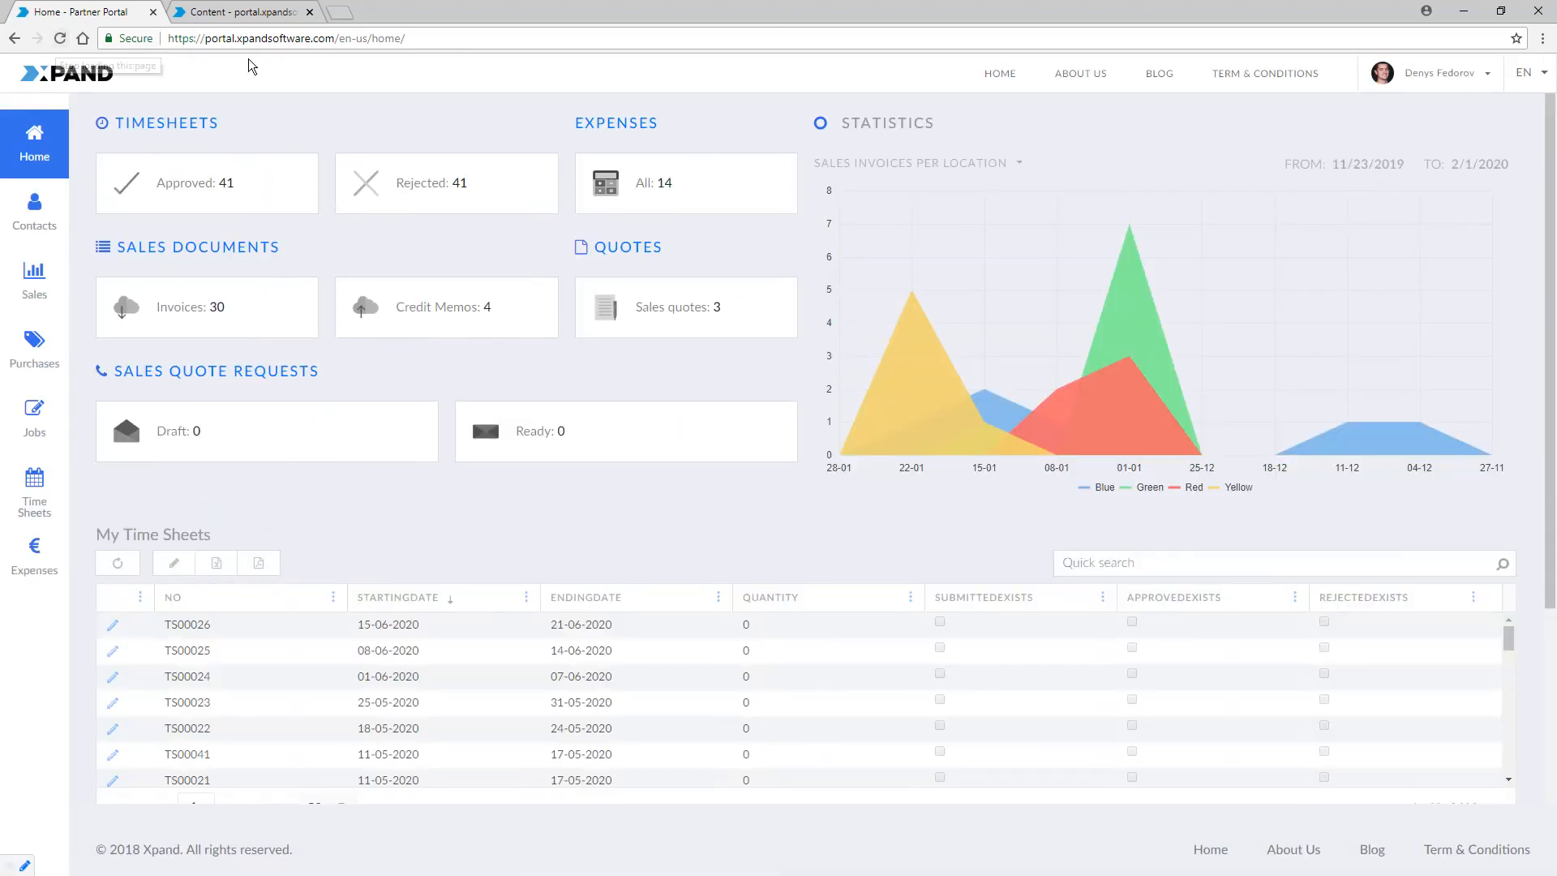
click(683, 312)
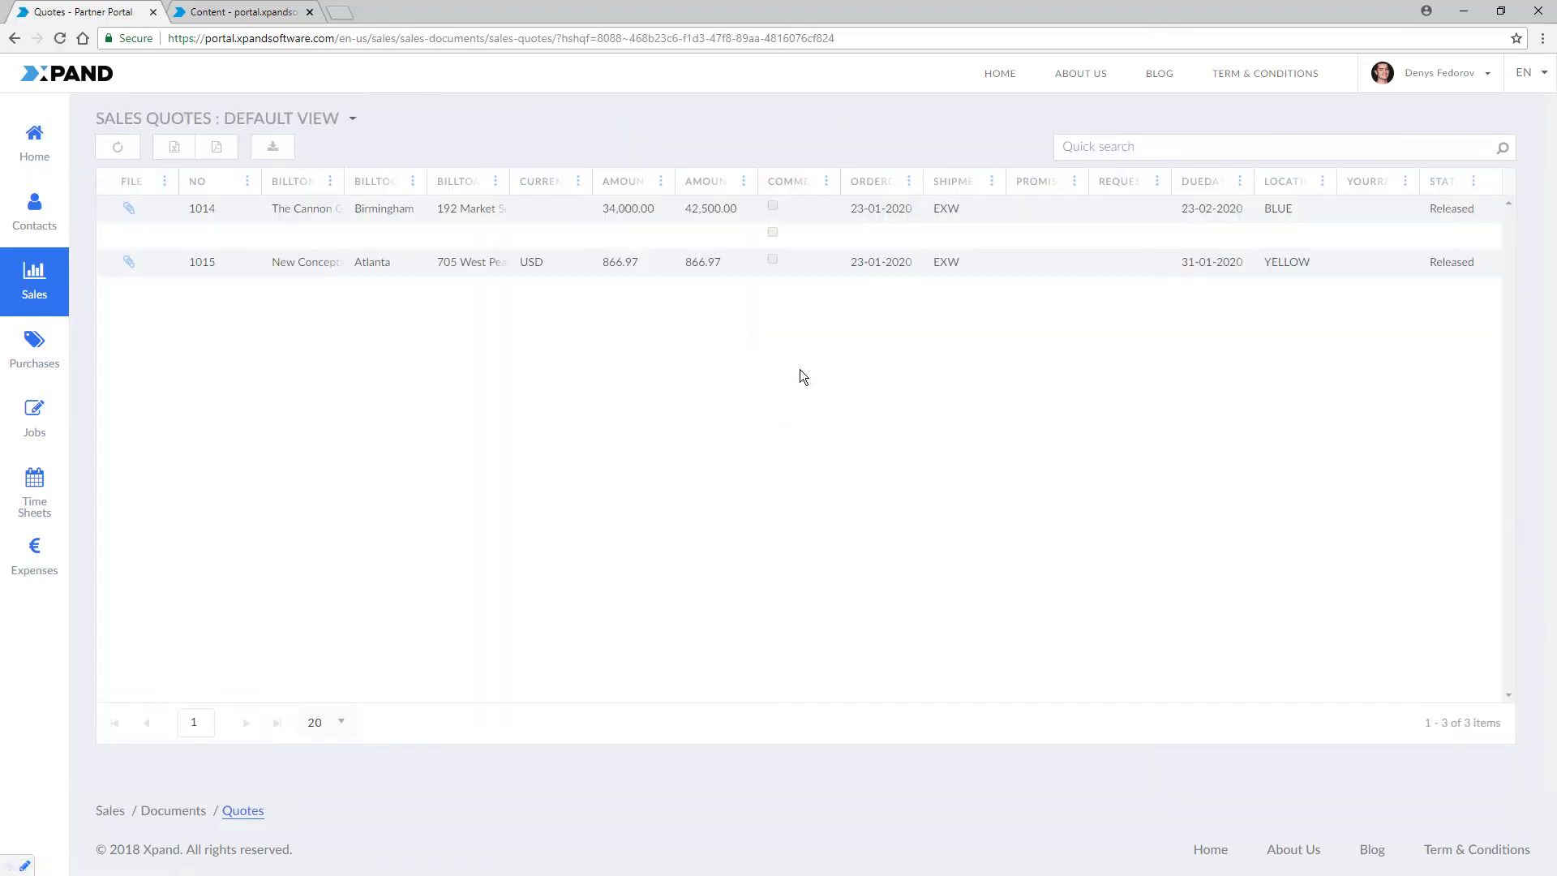